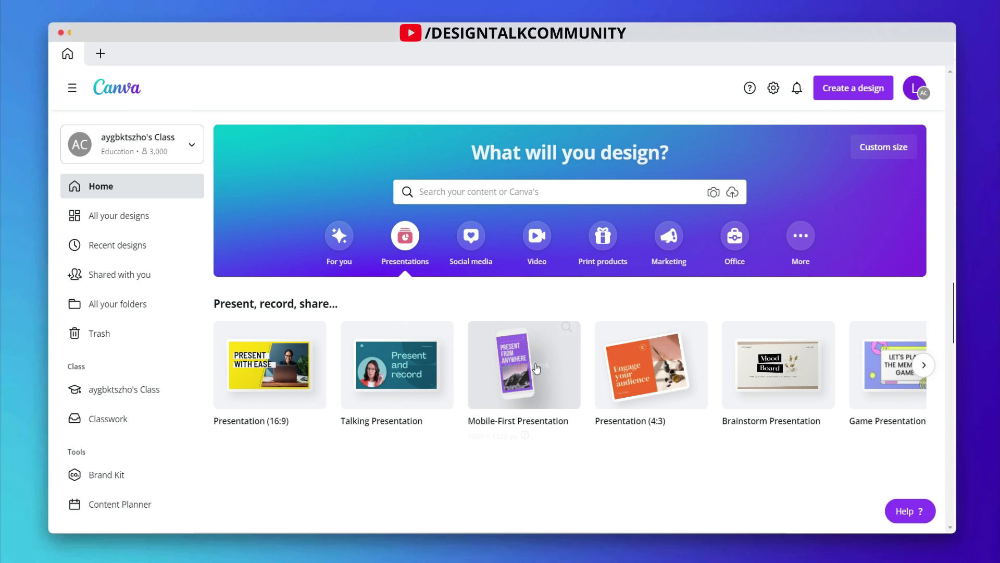
- Show the social media design types and open Quick Create for social media designs
left_click(461, 240)
mouse_move(286, 411)
scroll(286, 411, "down", 3)
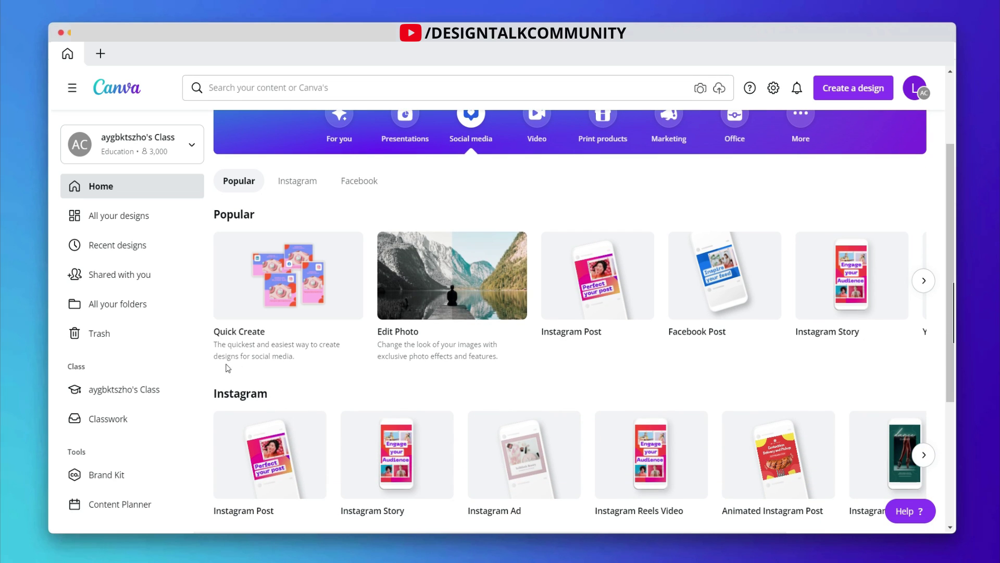
mouse_move(288, 298)
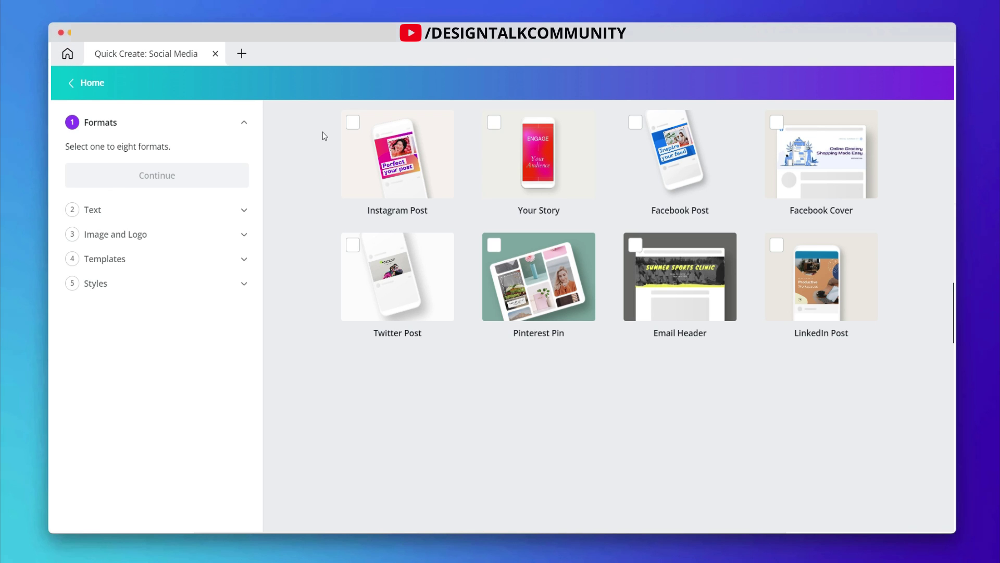
- Select all eight social media formats, from Instagram Post to LinkedIn Post, and continue to the text stage
left_click(354, 123)
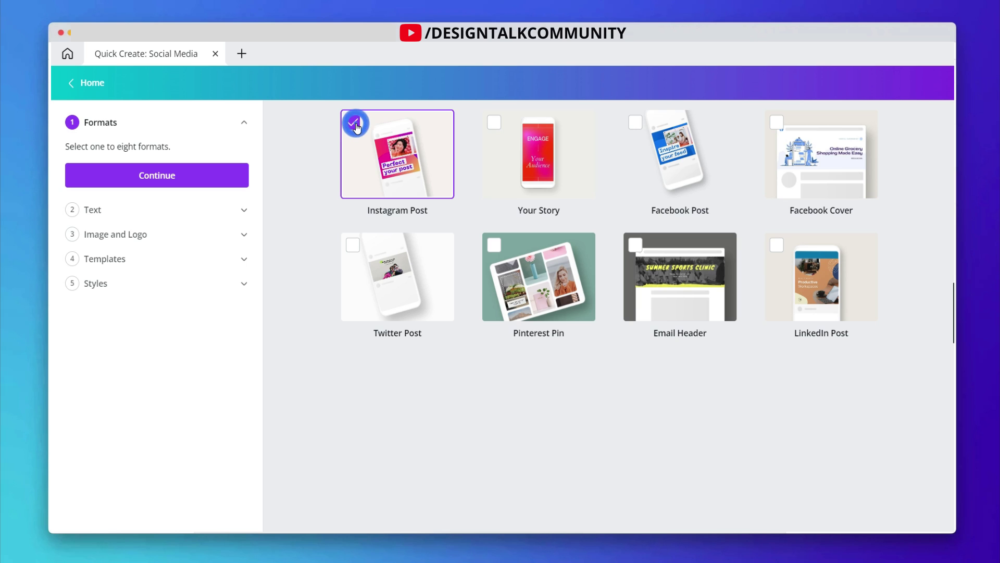
left_click(496, 123)
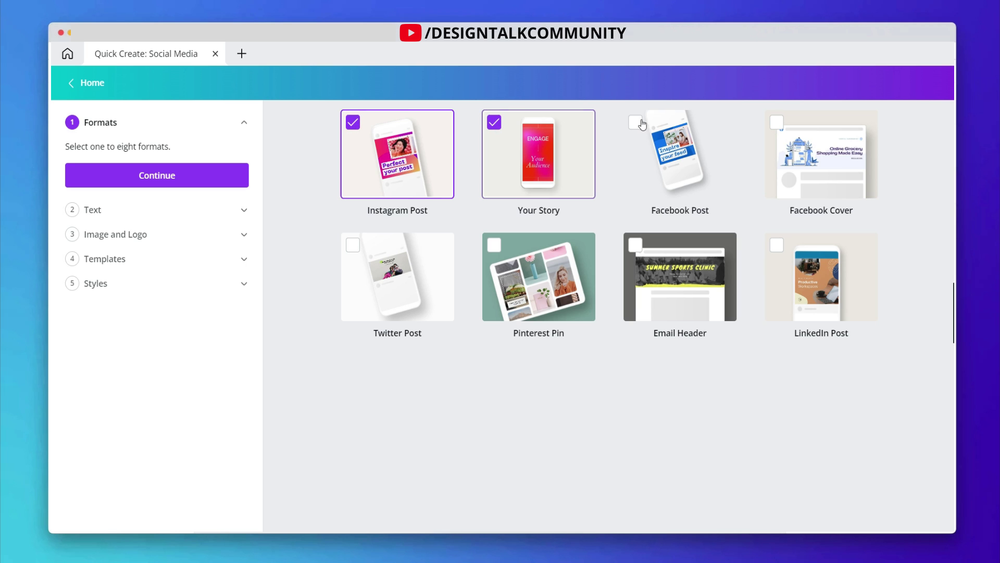
left_click(636, 123)
left_click(776, 122)
left_click(776, 245)
left_click(704, 257)
left_click(554, 257)
left_click(367, 276)
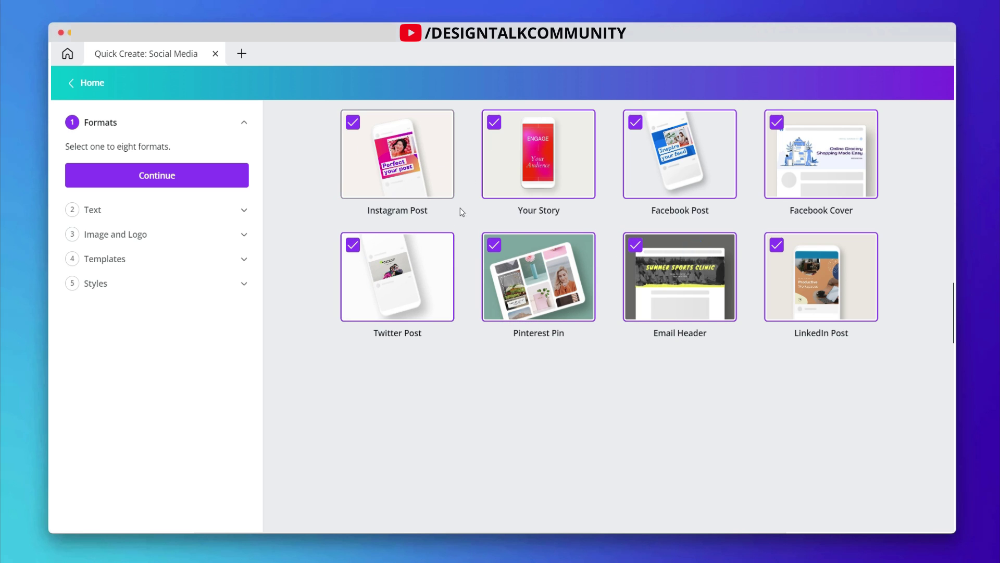
left_click(176, 177)
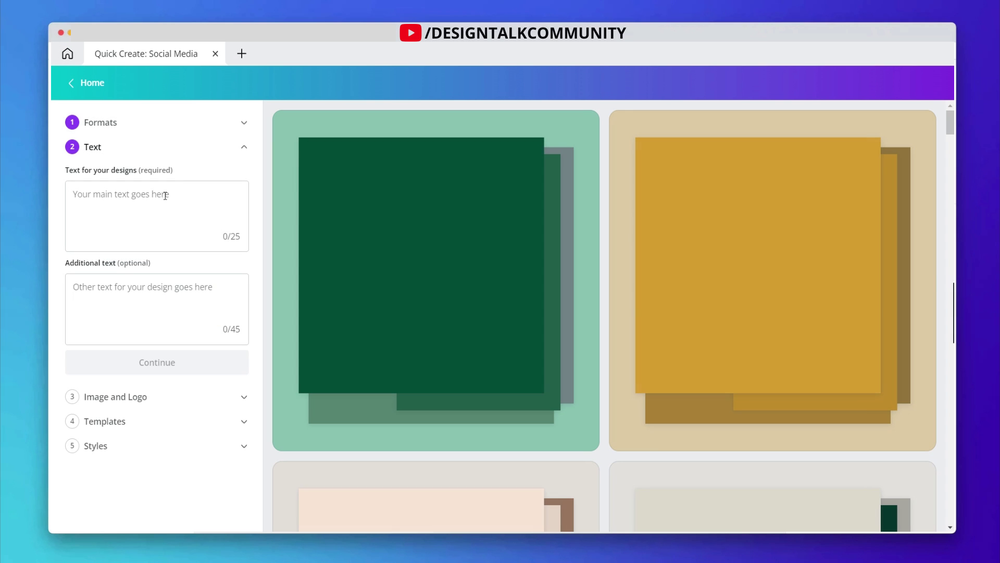
- Enter "Create Something New With Canva" as the main text for the designs
type("Crease")
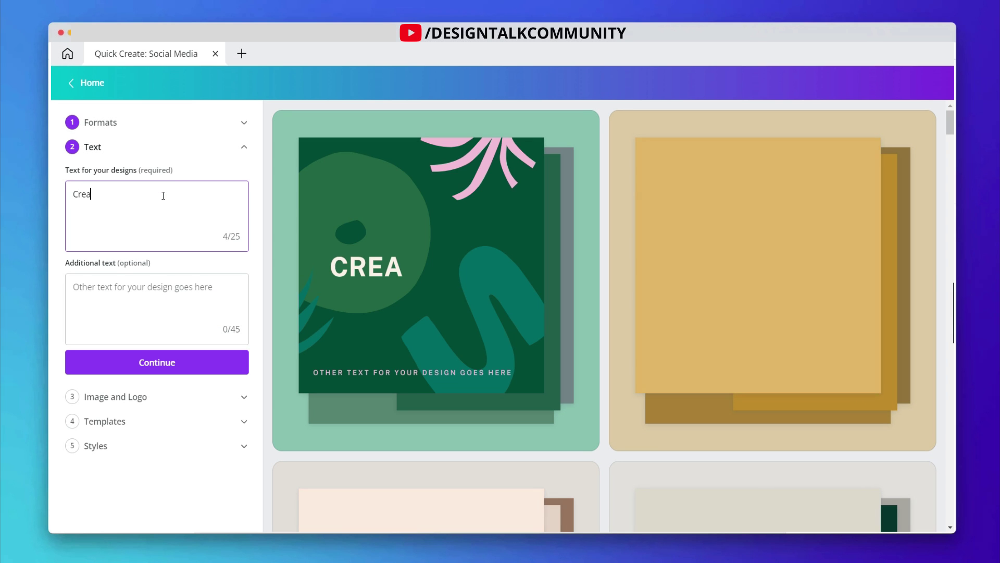
key("BackSpace")
key("BackSpace")
type("te")
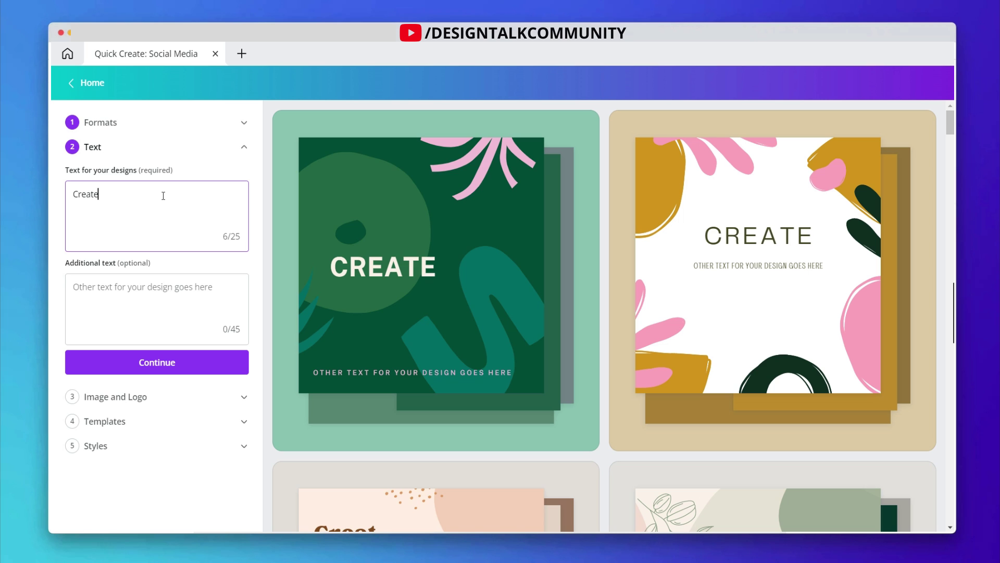
type(" Somethi")
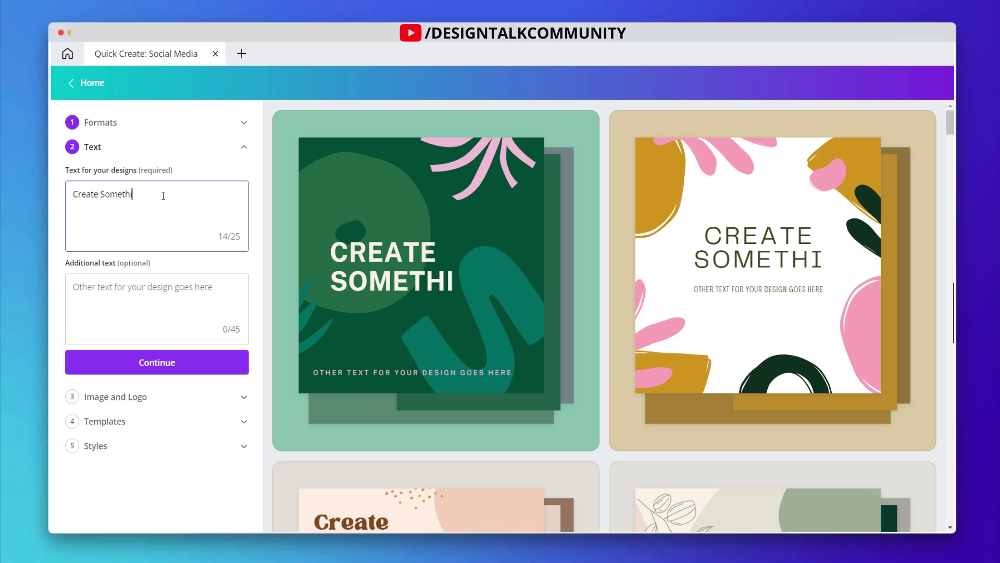
type("ng New With ")
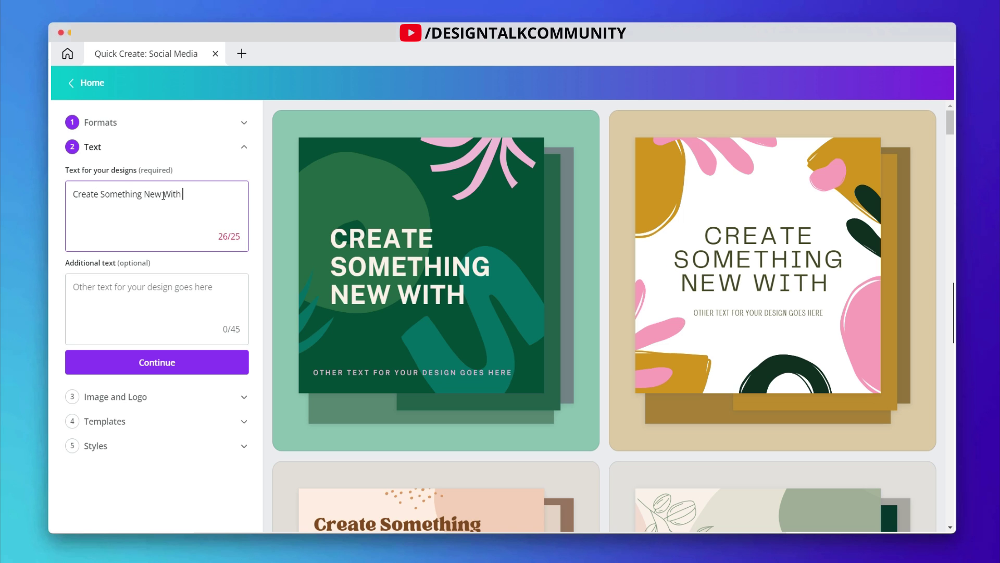
type("Canva")
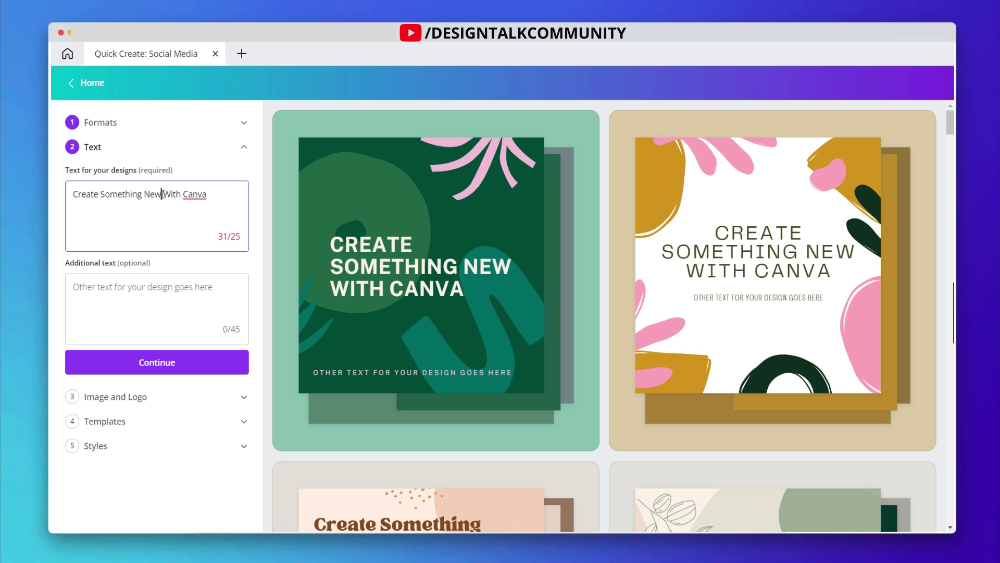
- Replace the word "New" with "Awesome" in the main design text
key("BackSpace")
key("BackSpace")
key("BackSpace")
type("Awesome")
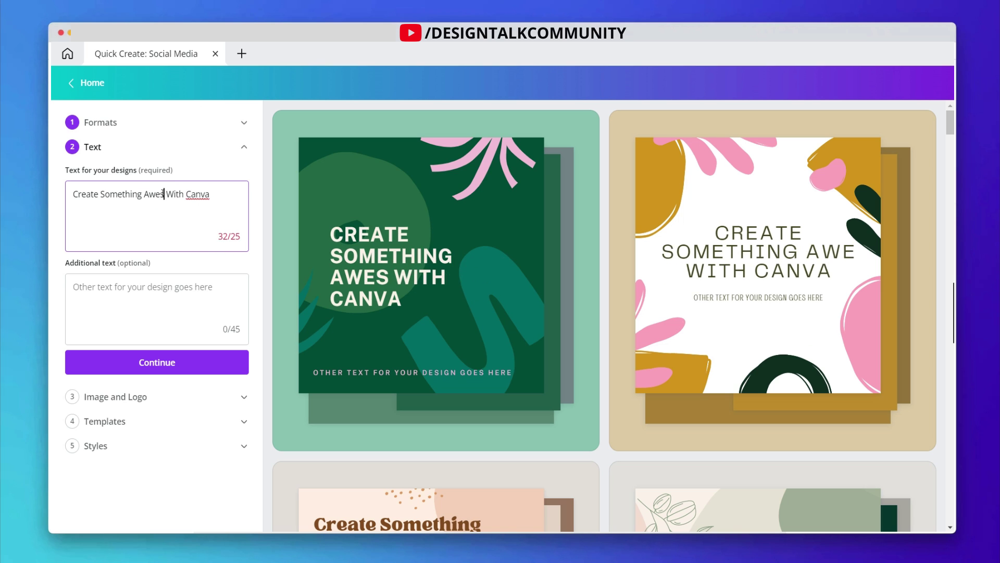
- Add "Easy Way As Possible" as the additional text and continue to the image and logo stage
left_click(151, 286)
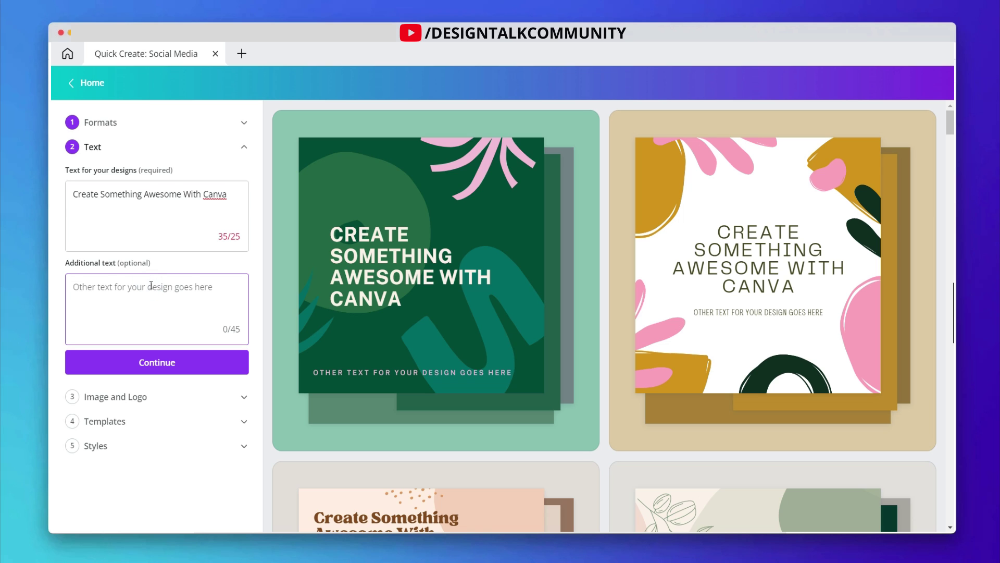
type("Easy Way As Possible")
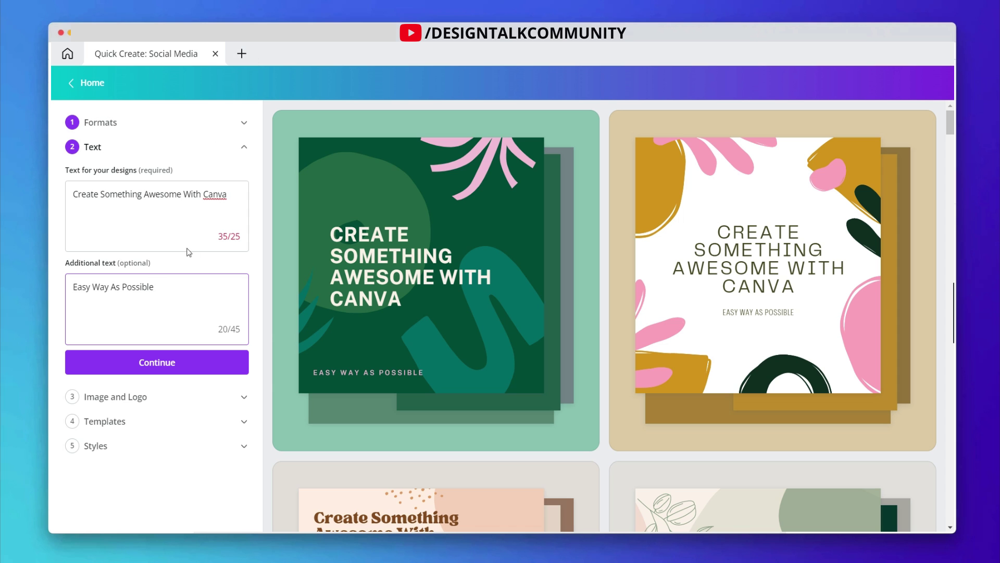
left_click(212, 236)
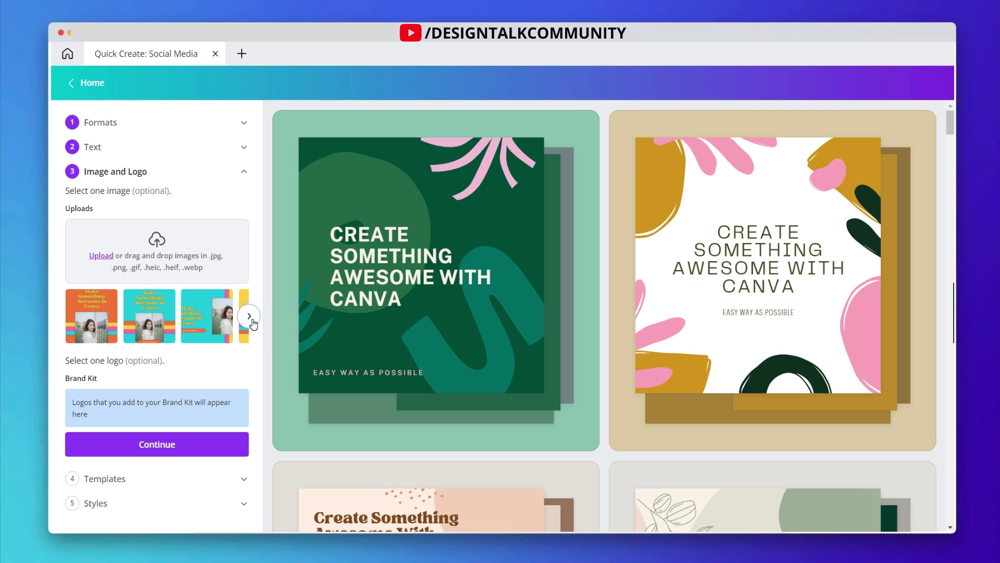
- Browse the existing uploads, then upload the woman's portrait JPG from the Downloads folder as the design image
left_click(249, 315)
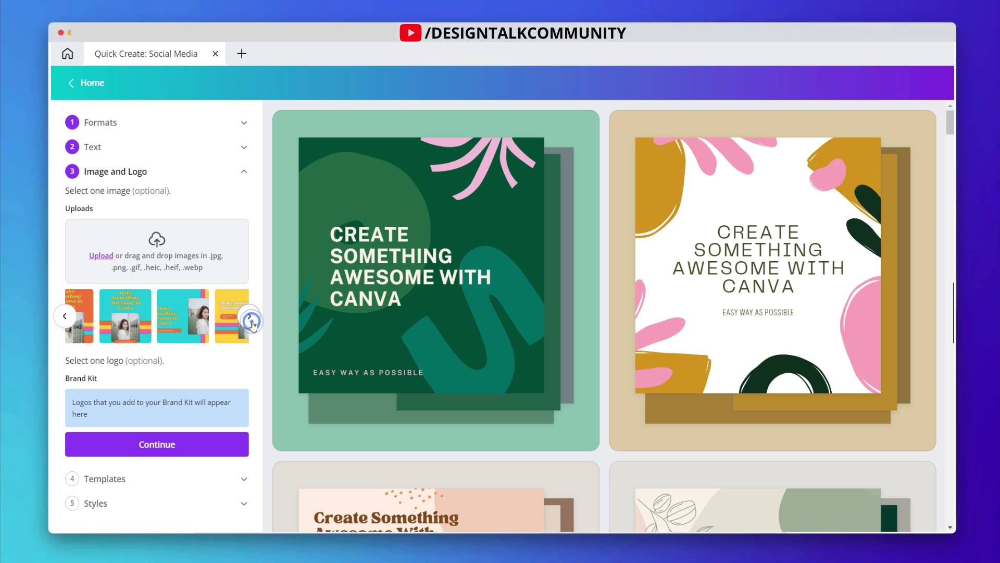
left_click(249, 316)
left_click(249, 316)
left_click(249, 315)
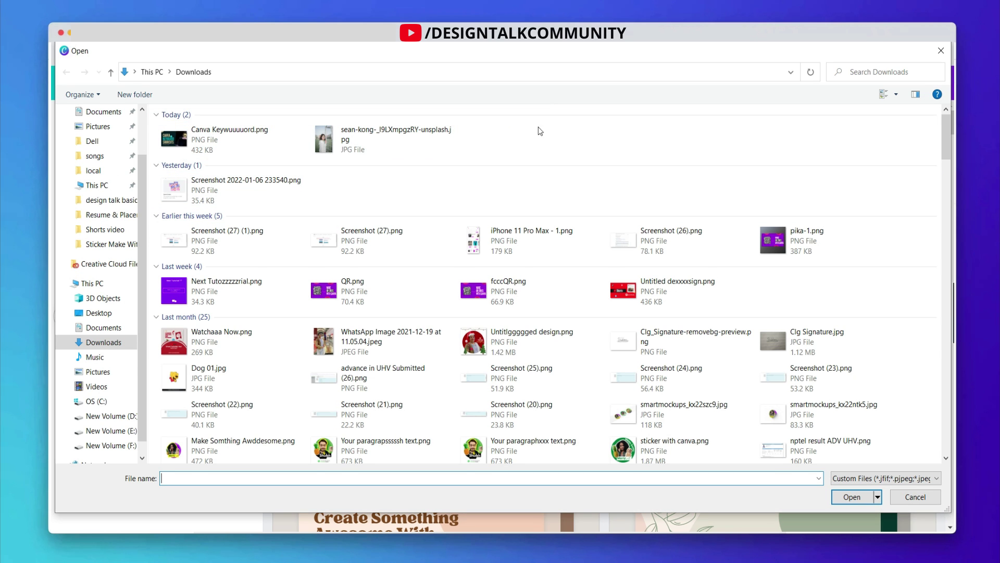
scroll(547, 122, "down", 1)
scroll(545, 128, "up", 1)
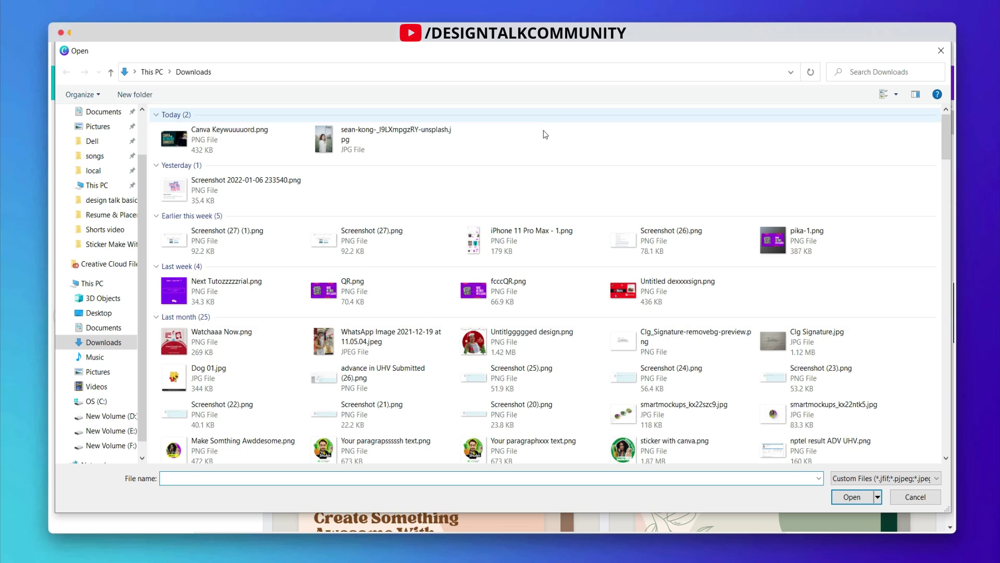
double_click(411, 148)
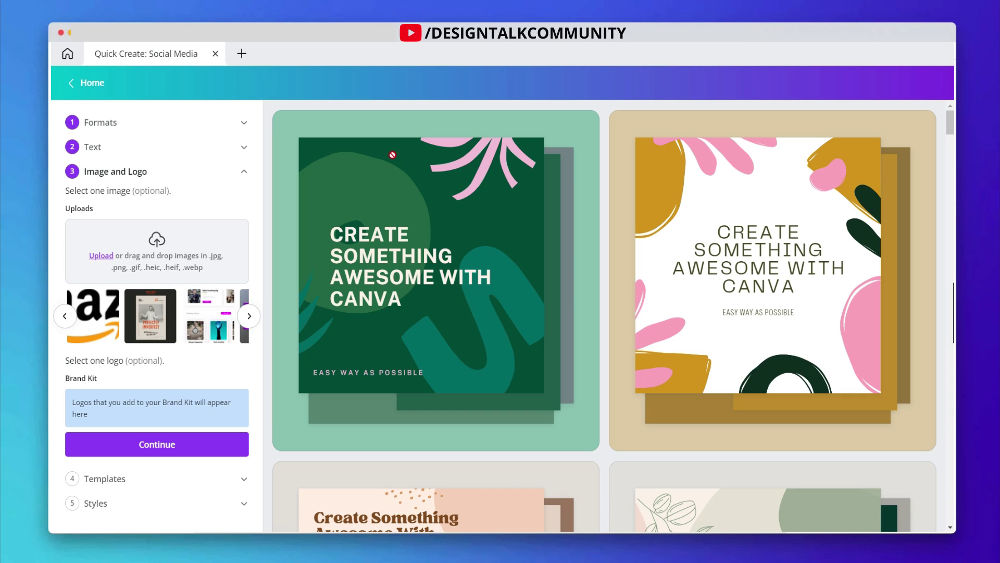
- Examine how the uploaded portrait and the entered texts appear in the different template previews
scroll(386, 156, "down", 2)
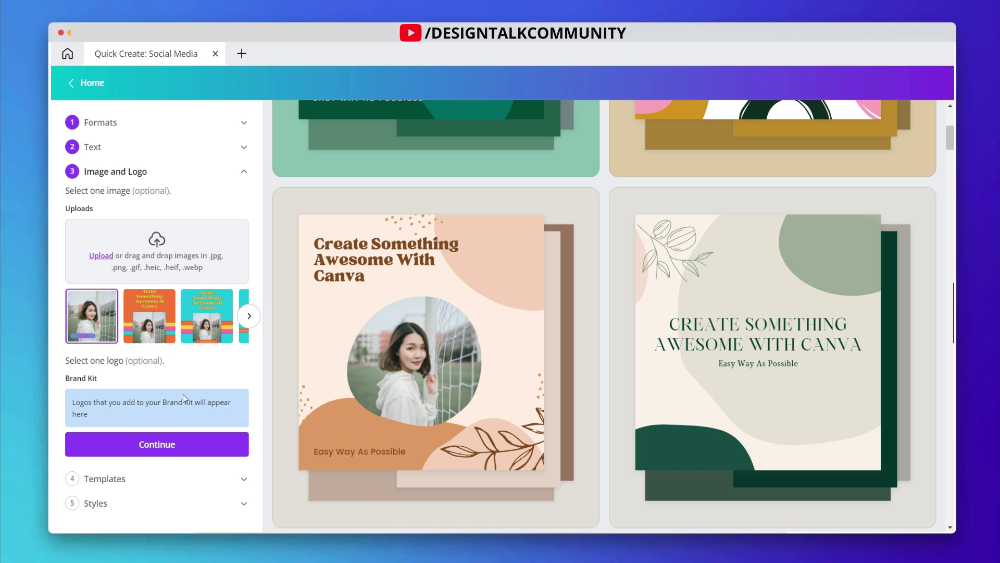
scroll(407, 272, "up", 3)
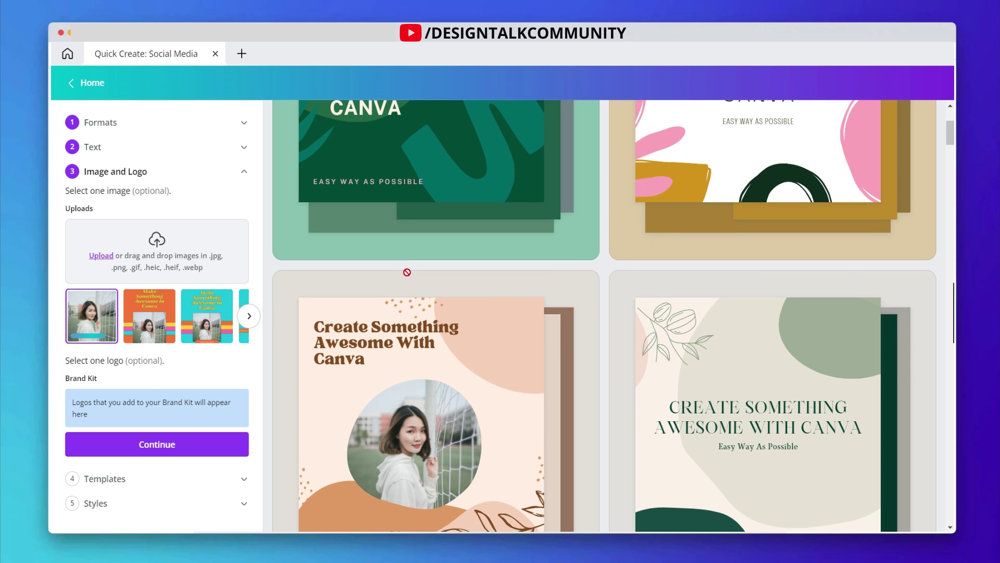
scroll(407, 272, "down", 4)
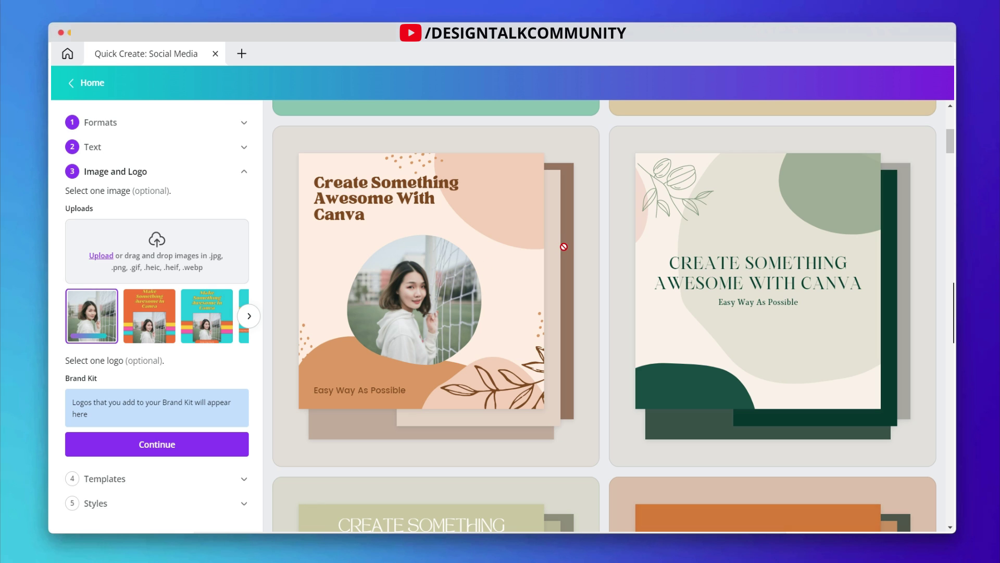
scroll(564, 246, "down", 7)
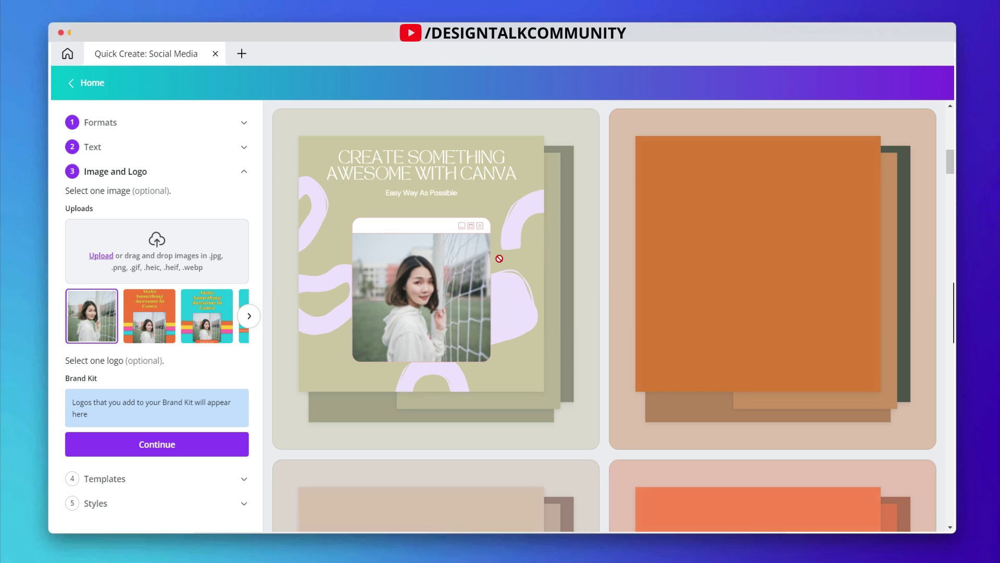
scroll(495, 258, "down", 6)
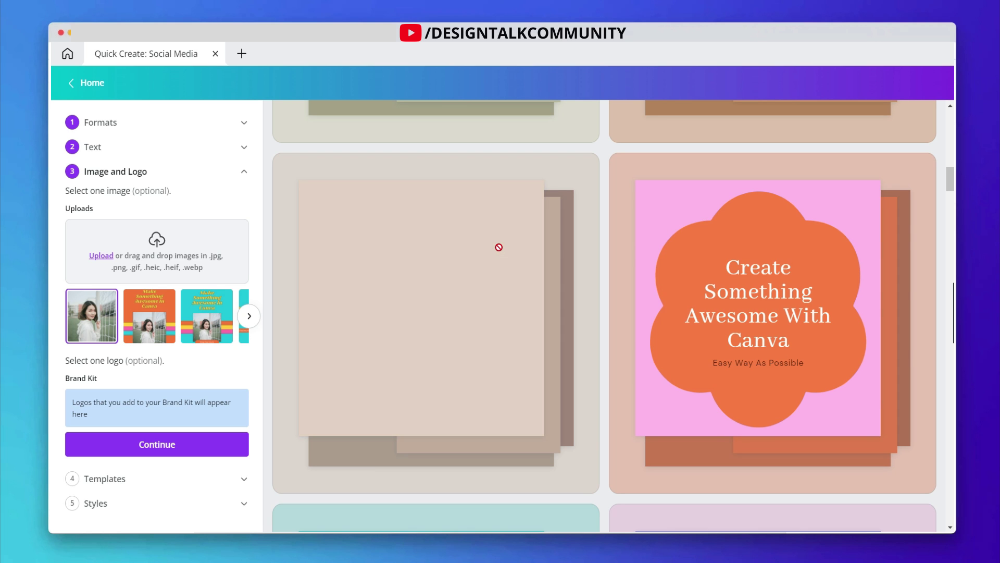
scroll(499, 247, "up", 5)
scroll(498, 247, "up", 9)
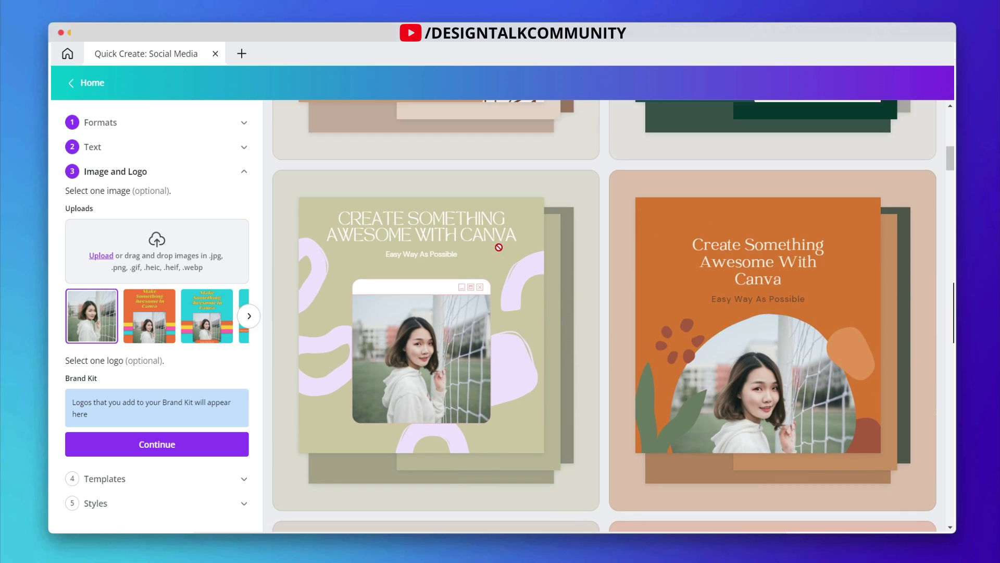
scroll(498, 247, "up", 2)
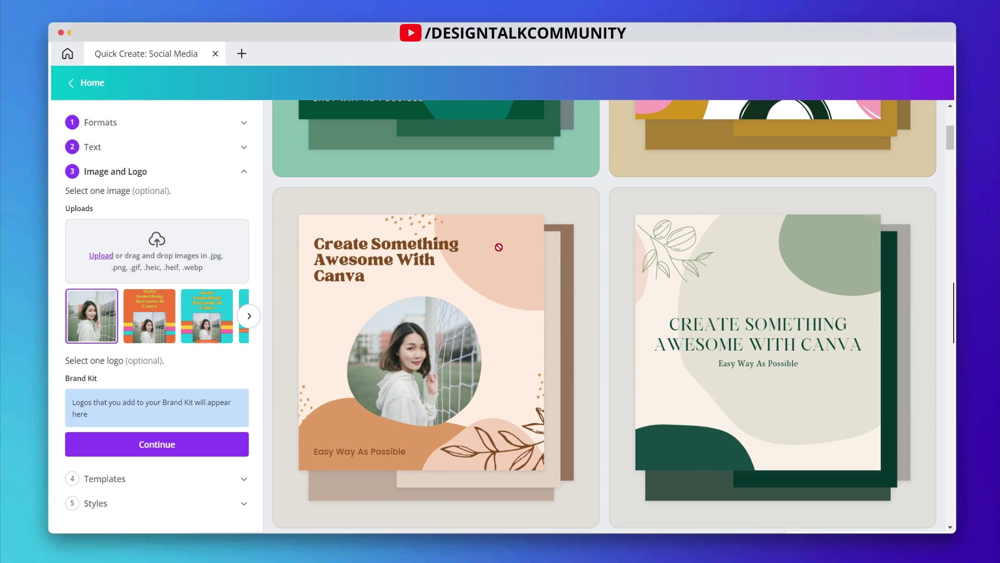
- Continue to the template stage and preview the Organic, Fun, Elegant and Geometric template categories
left_click(183, 447)
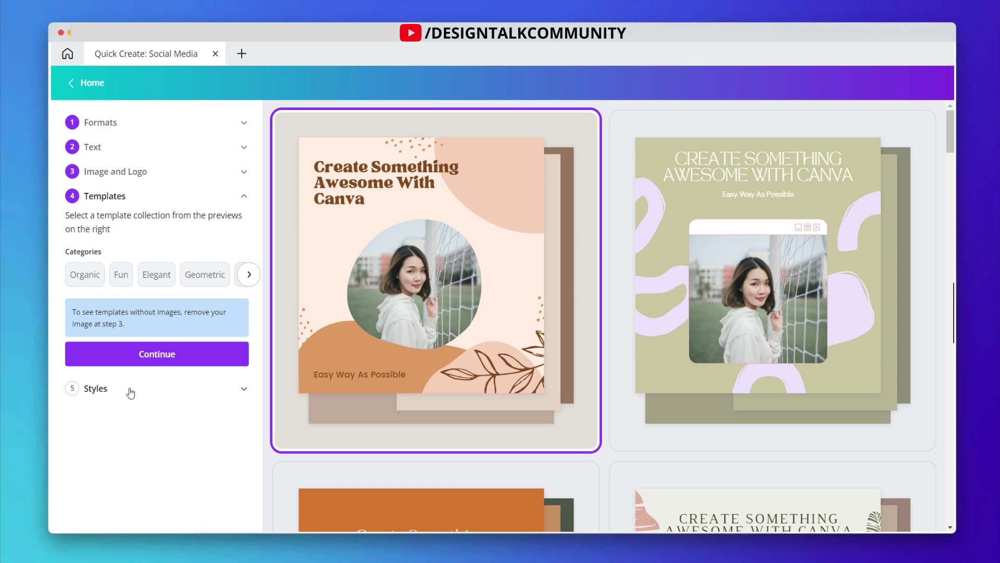
scroll(645, 254, "down", 3)
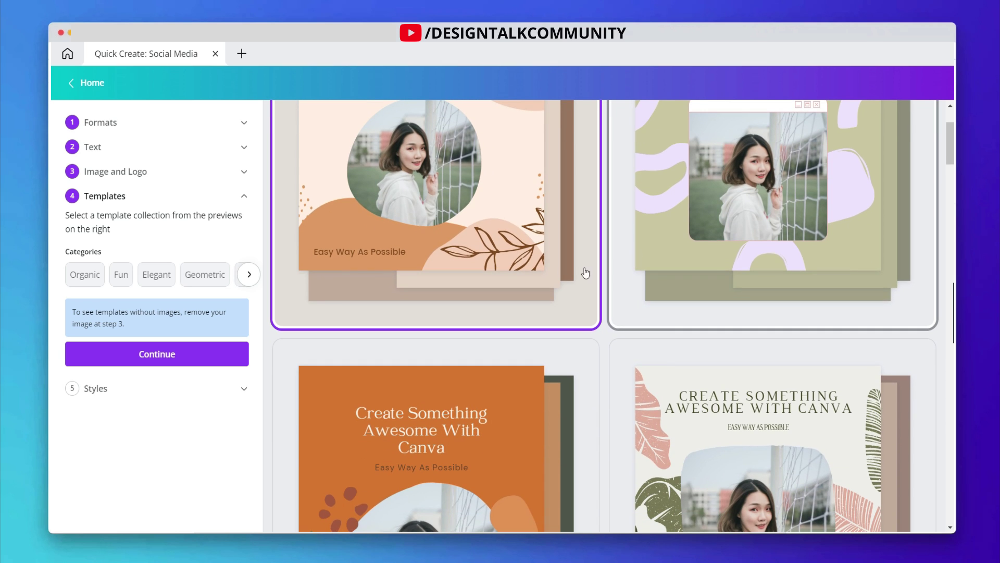
left_click(87, 281)
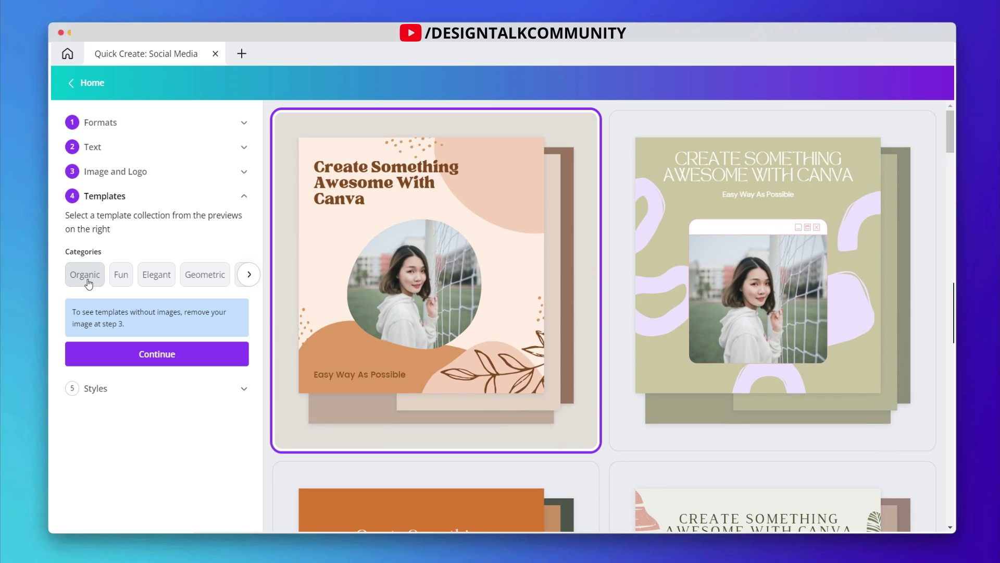
left_click(121, 276)
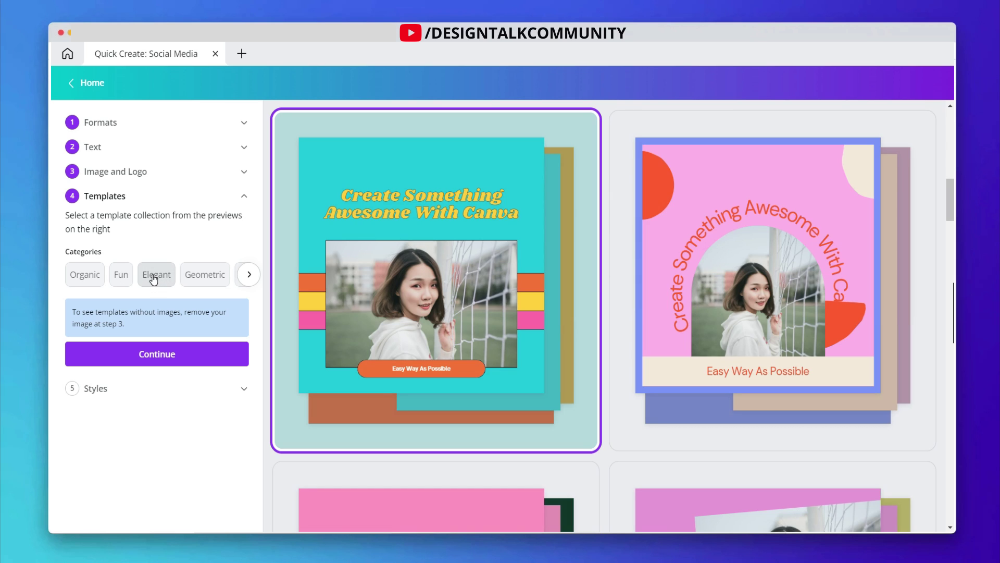
left_click(153, 279)
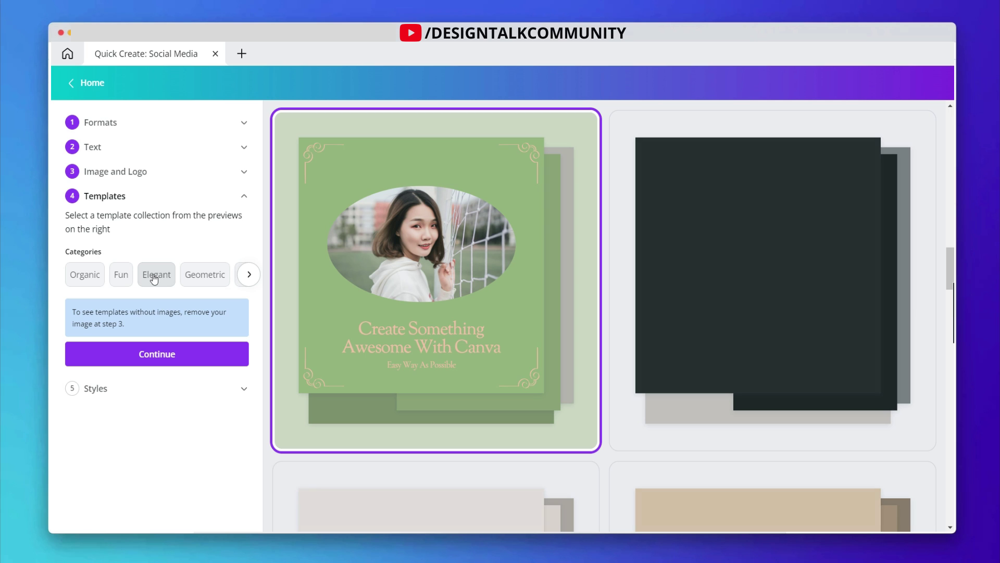
left_click(206, 276)
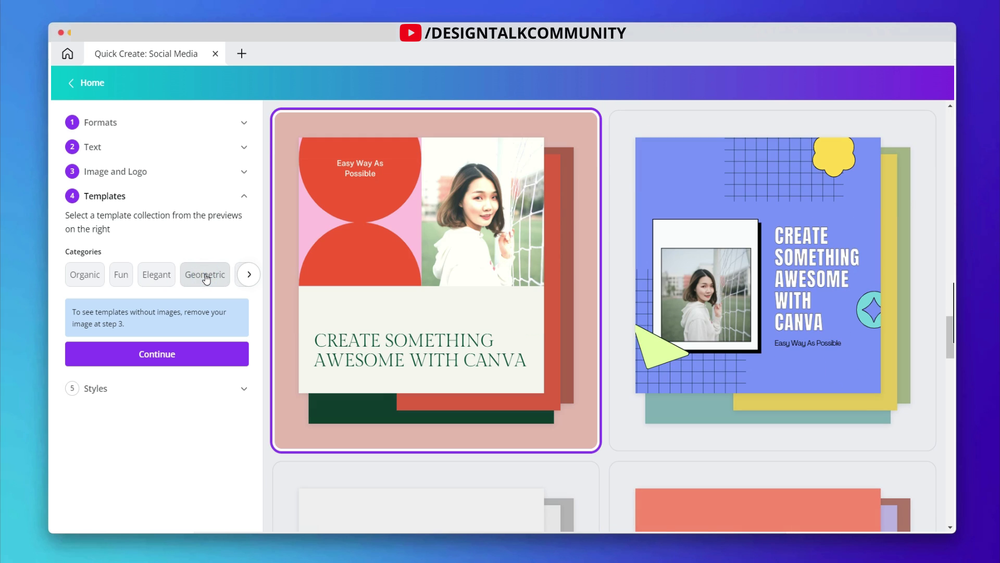
- Browse the Simple templates, then examine the neighbouring template collections with the portrait and text applied
left_click(249, 274)
left_click(224, 277)
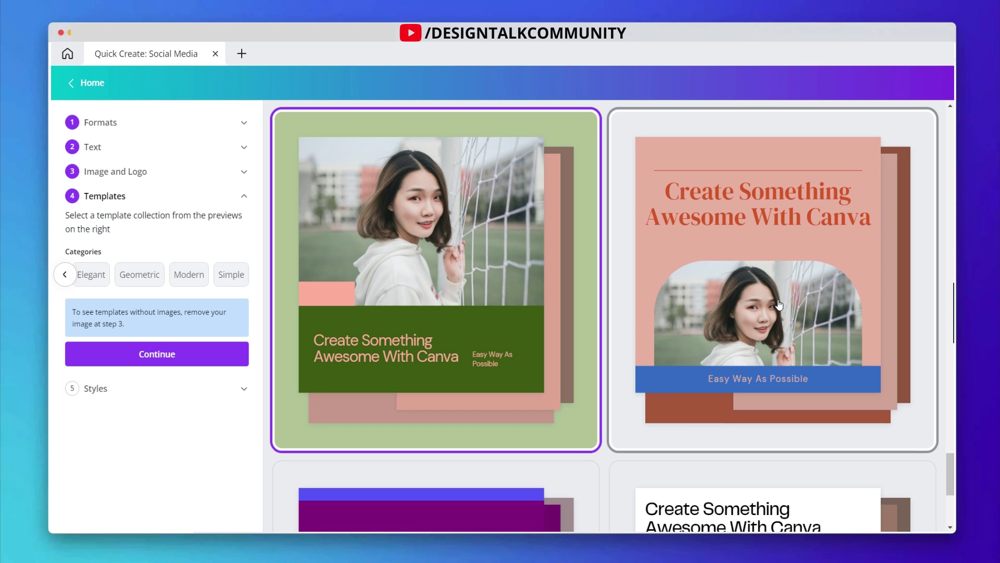
scroll(779, 304, "down", 3)
scroll(779, 303, "down", 2)
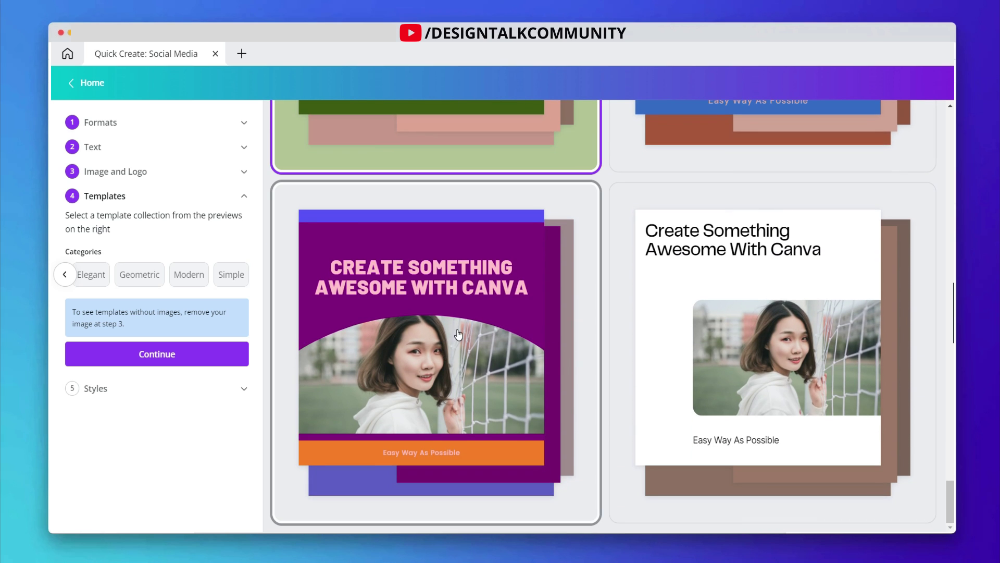
scroll(458, 334, "up", 13)
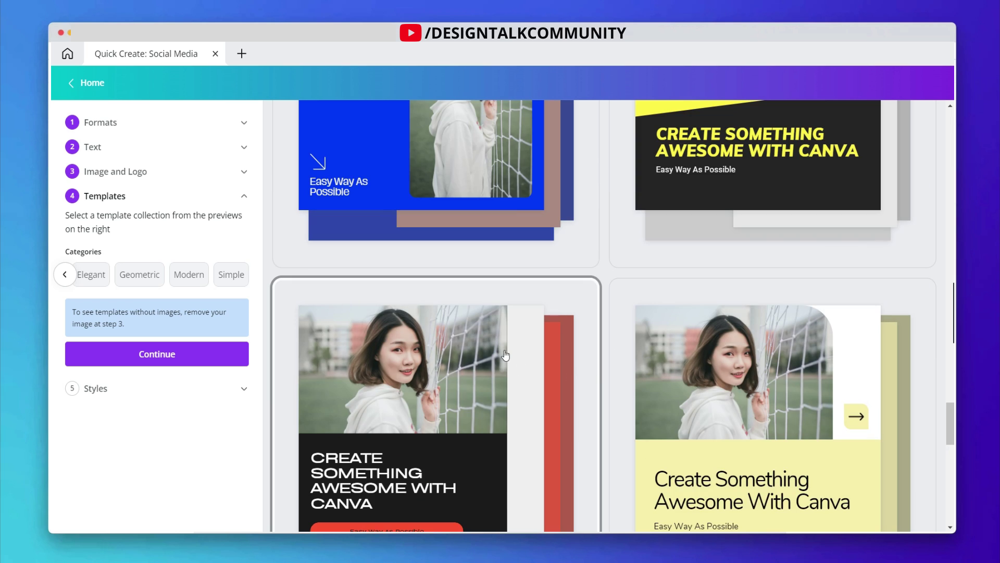
scroll(615, 329, "up", 5)
scroll(280, 341, "up", 5)
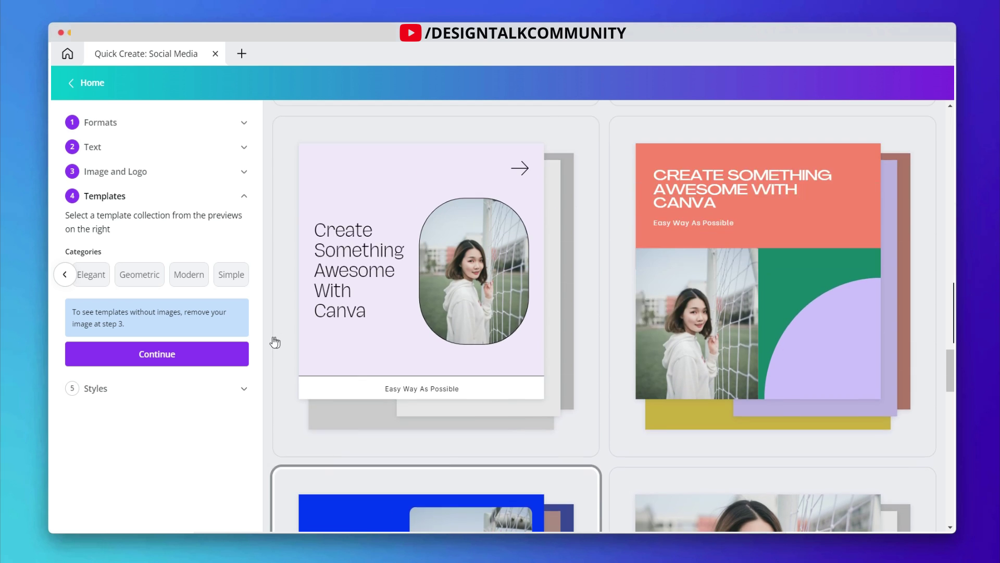
scroll(275, 342, "up", 3)
- Choose the turquoise Fun template with orange, yellow and pink stripes and continue to the styles stage
left_click(65, 274)
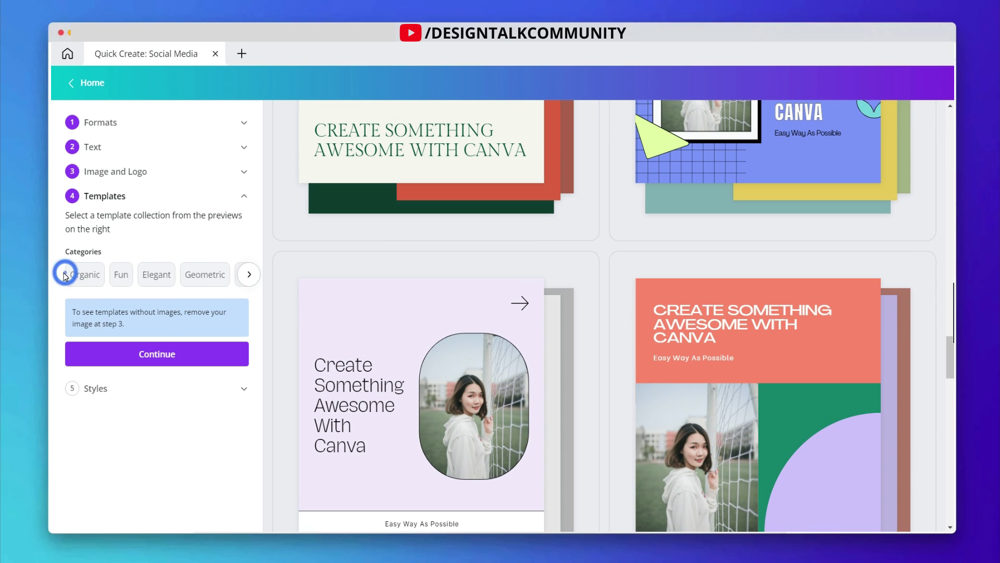
left_click(119, 274)
left_click(460, 290)
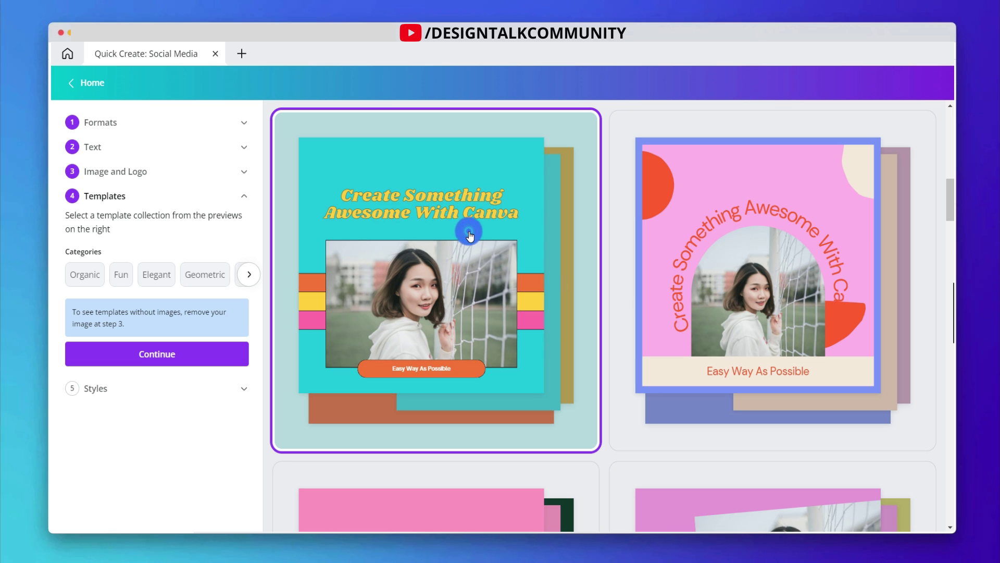
left_click(162, 349)
left_click(138, 351)
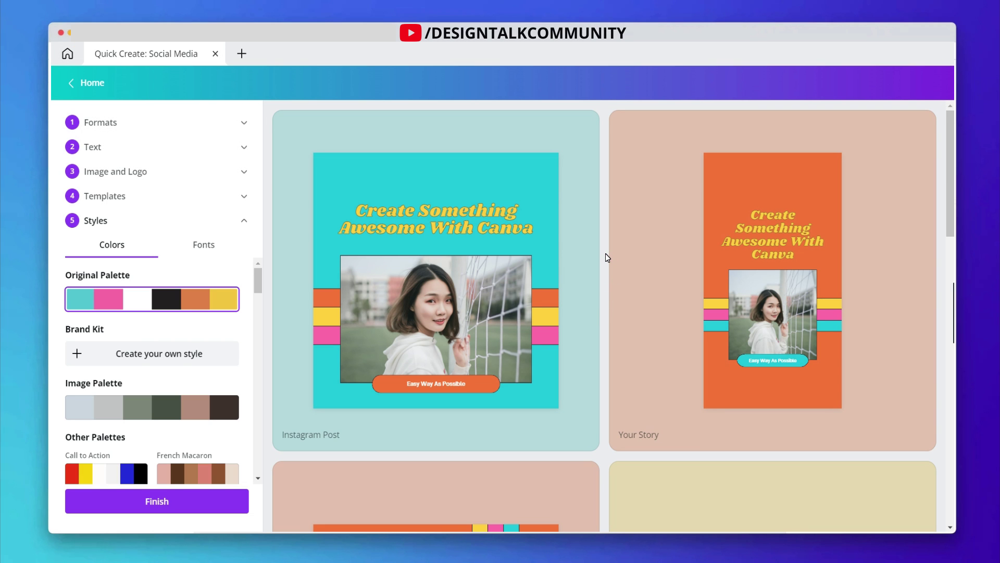
- Examine how the chosen template looks in every format, from Instagram Post to LinkedIn Post
scroll(605, 253, "down", 7)
scroll(448, 265, "down", 6)
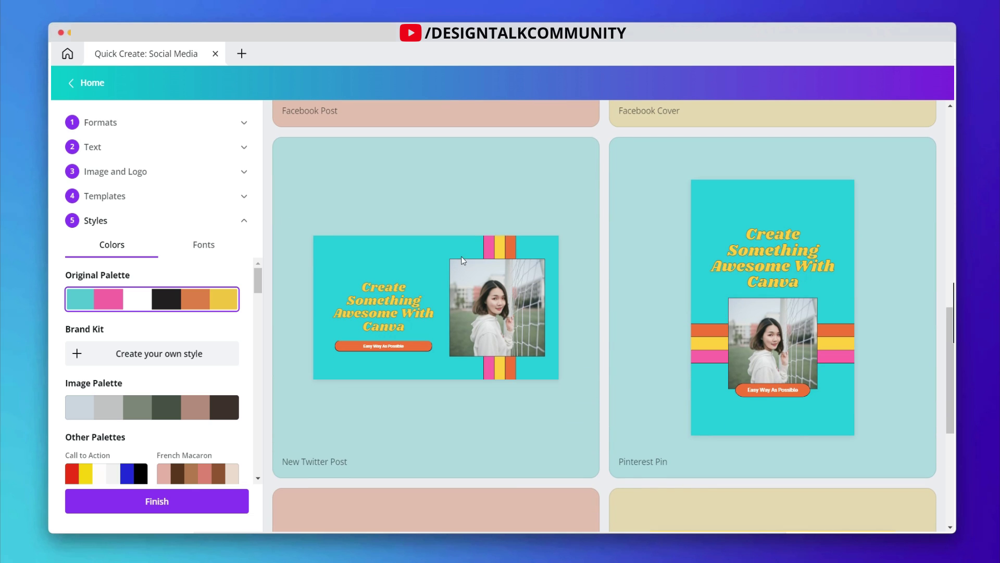
scroll(521, 215, "down", 6)
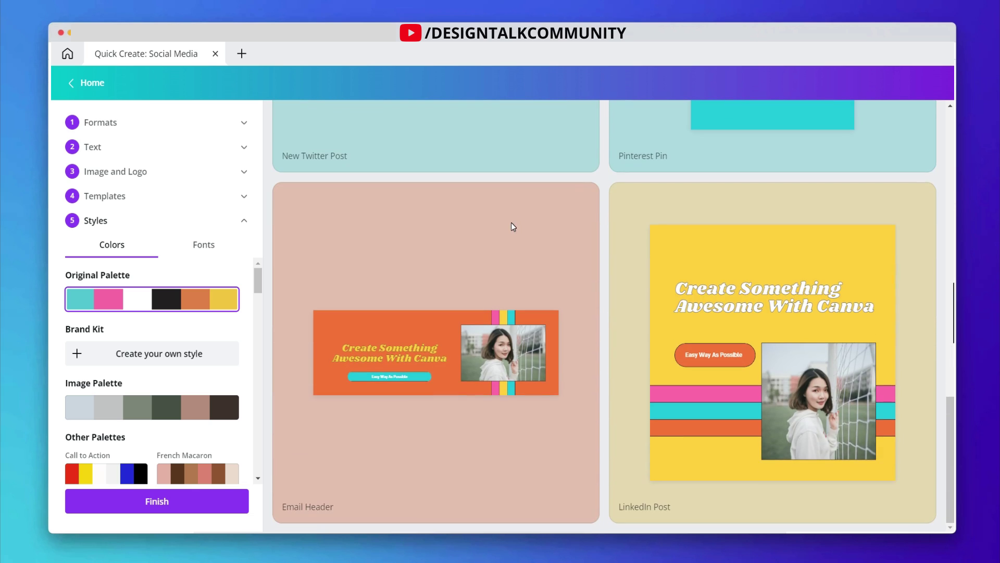
scroll(472, 242, "up", 12)
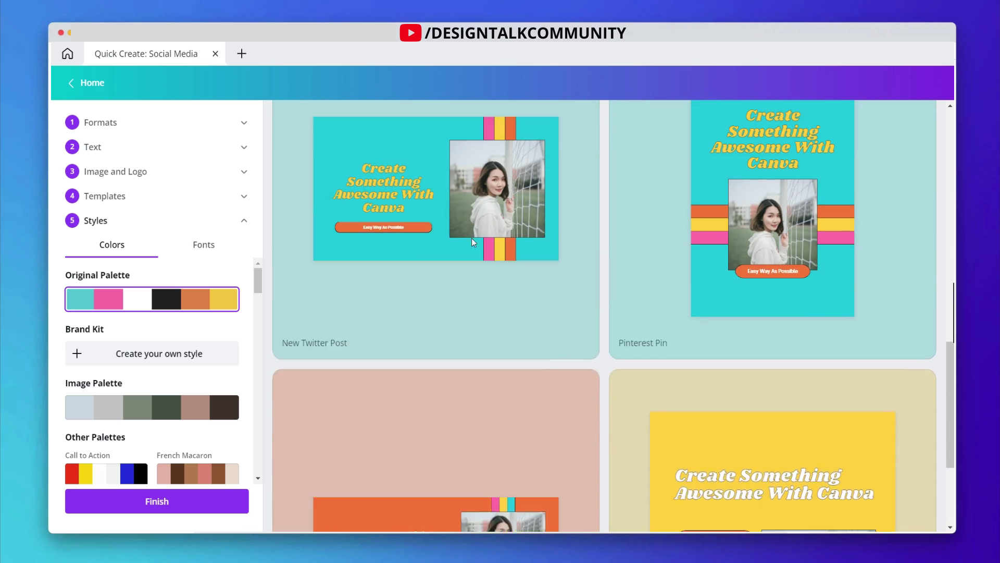
scroll(472, 241, "up", 6)
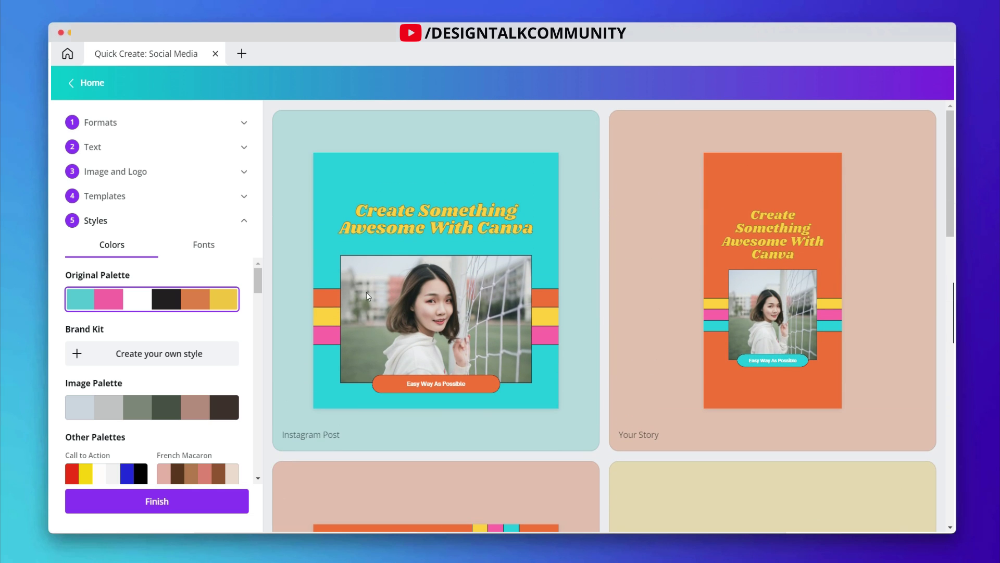
- Try the Skate Park color palette, check it across the formats, and shuffle its colors
scroll(133, 344, "down", 4)
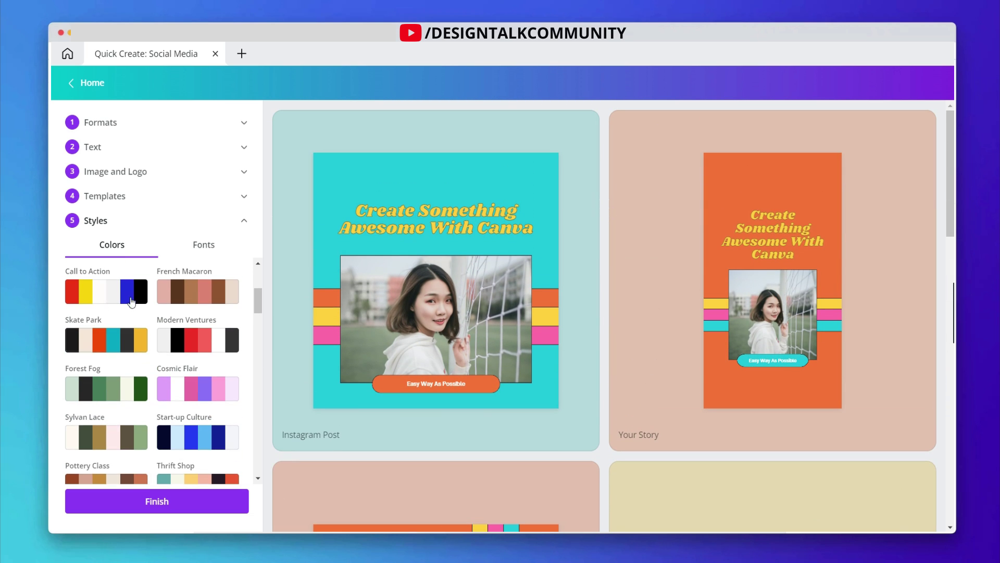
left_click(99, 345)
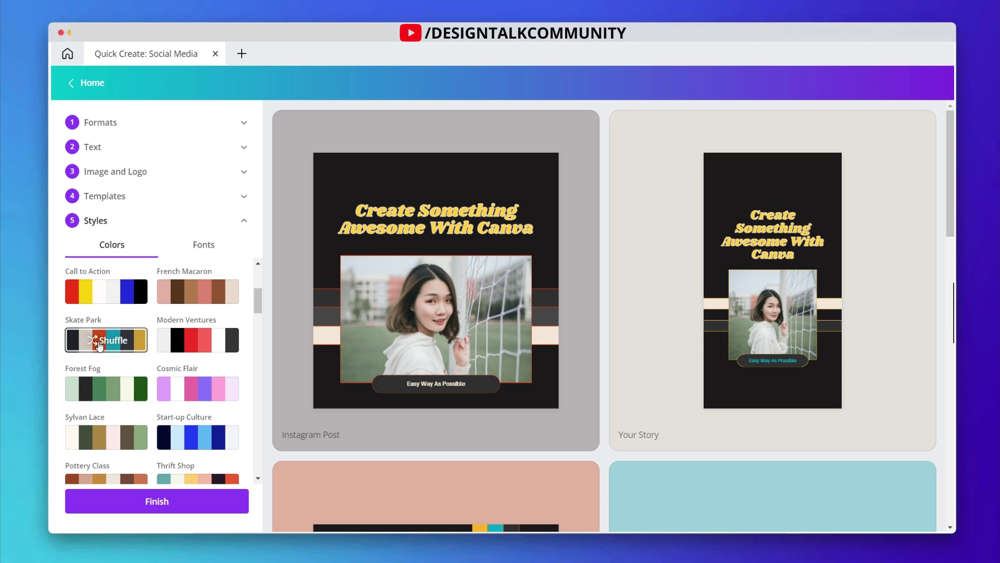
scroll(379, 325, "down", 12)
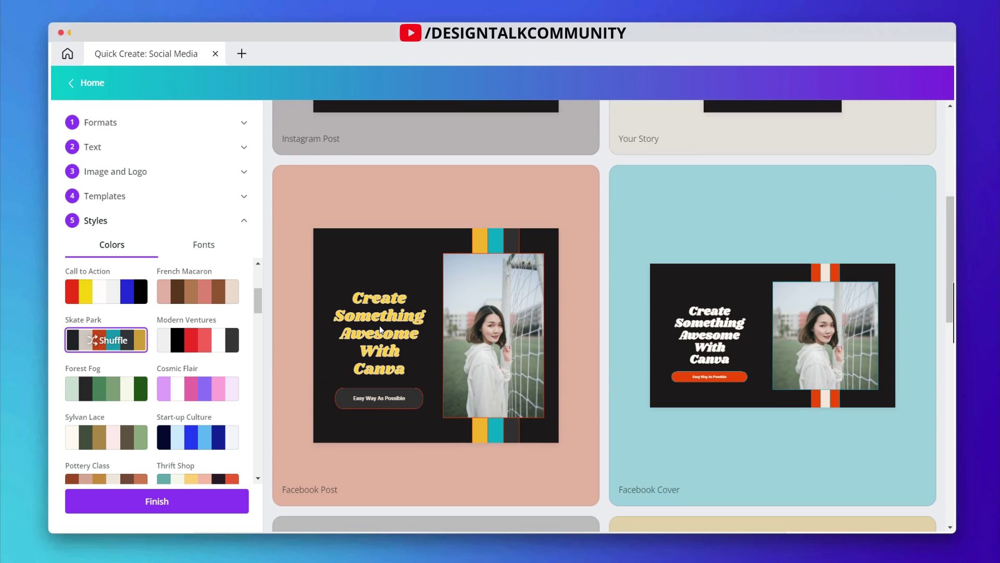
scroll(379, 325, "down", 5)
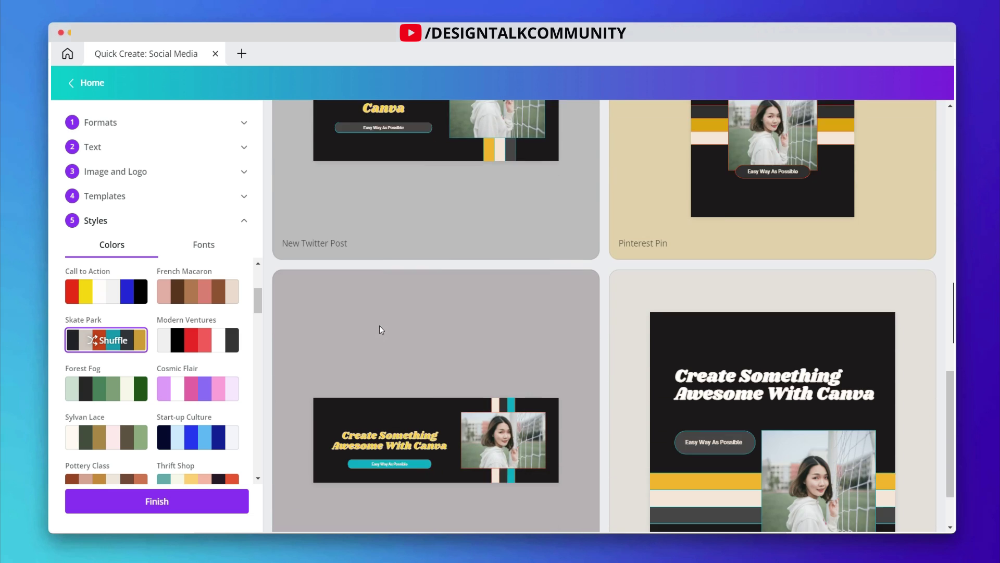
left_click(104, 350)
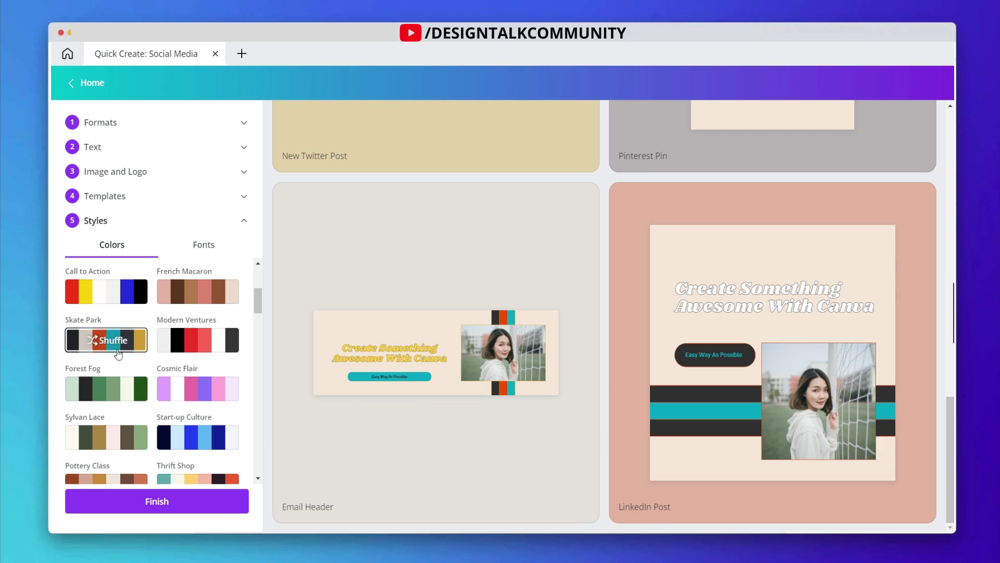
- Try the Start-up Culture color palette on the designs and browse the remaining palettes
scroll(191, 339, "down", 5)
left_click(196, 316)
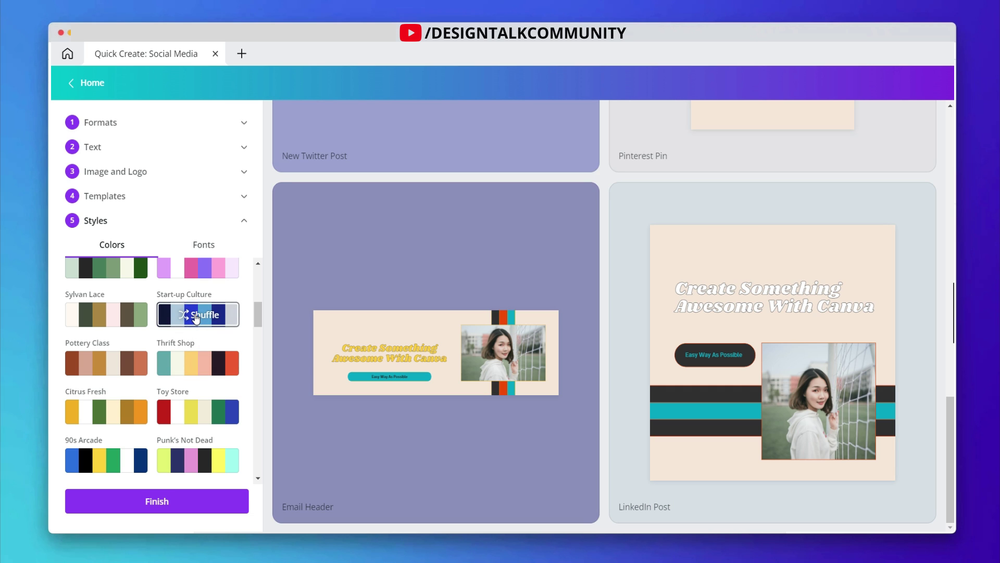
scroll(196, 318, "down", 2)
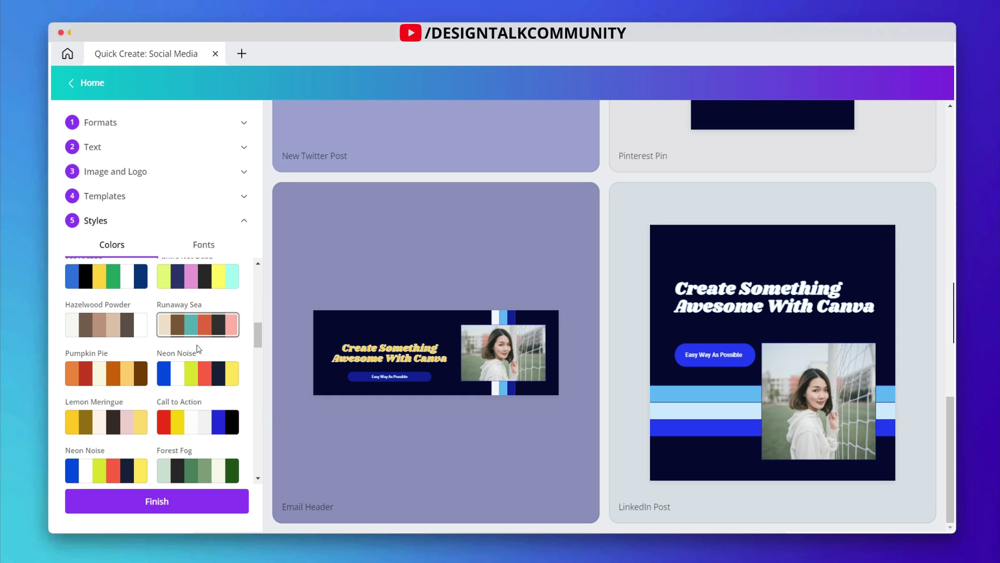
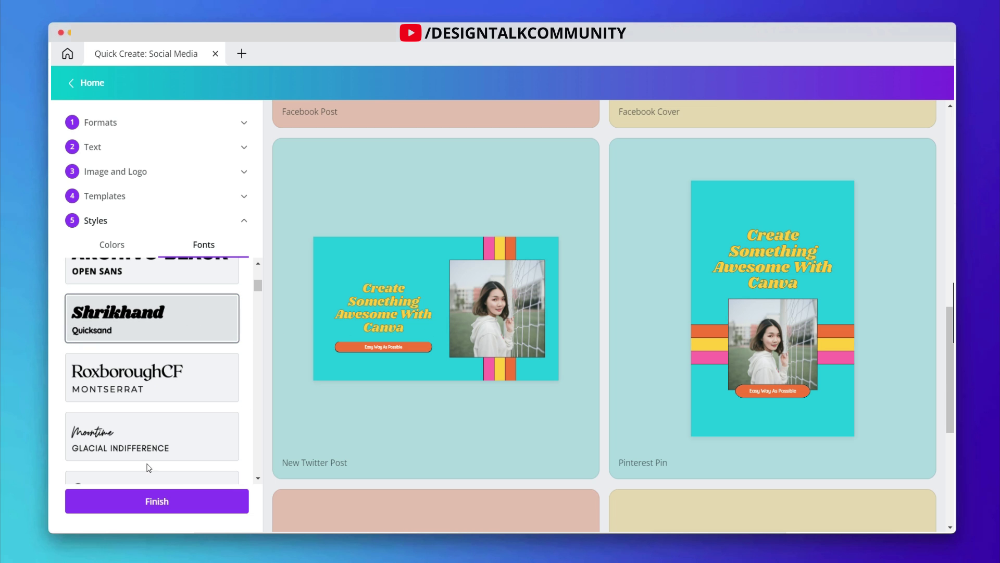
- Finish the designs and download them as a ZIP to the Downloads folder, inserting "ss" into "Create" in the file name
left_click(163, 502)
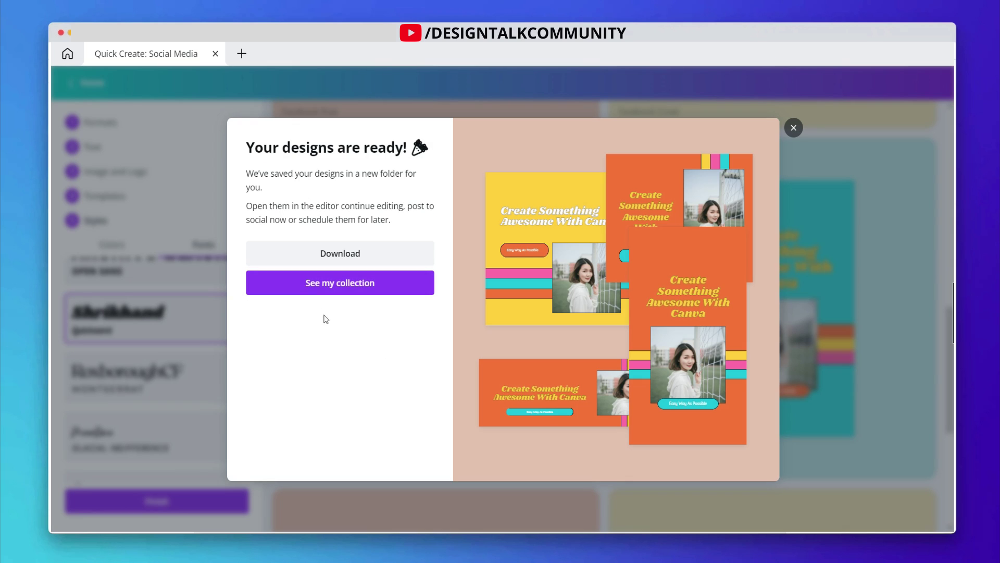
left_click(352, 253)
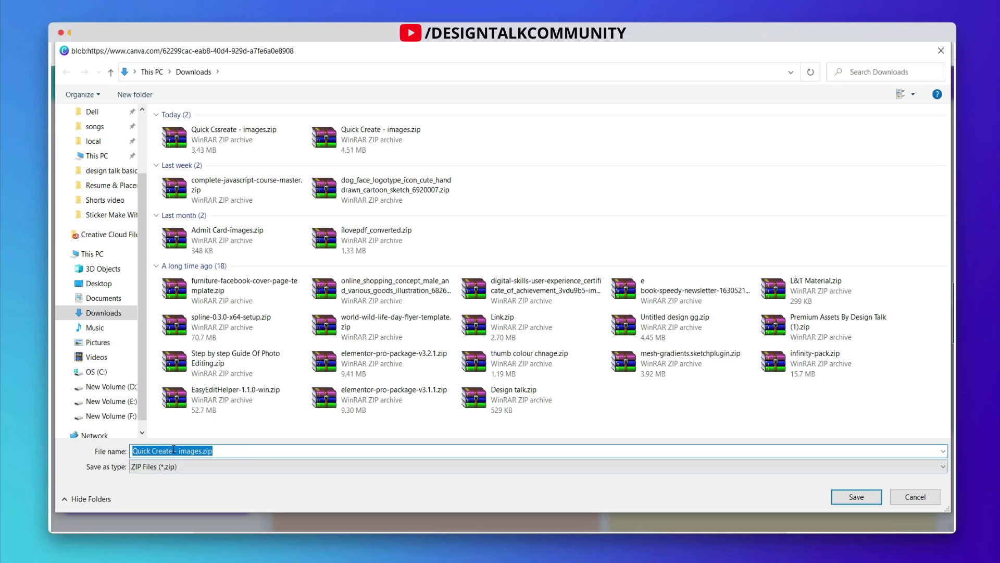
left_click(162, 450)
type("ss")
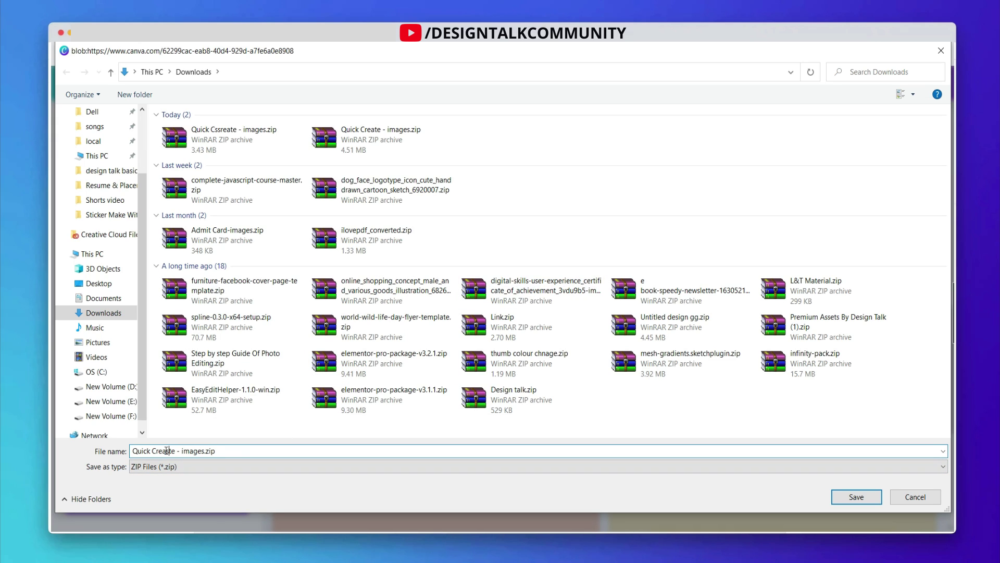
left_click(858, 497)
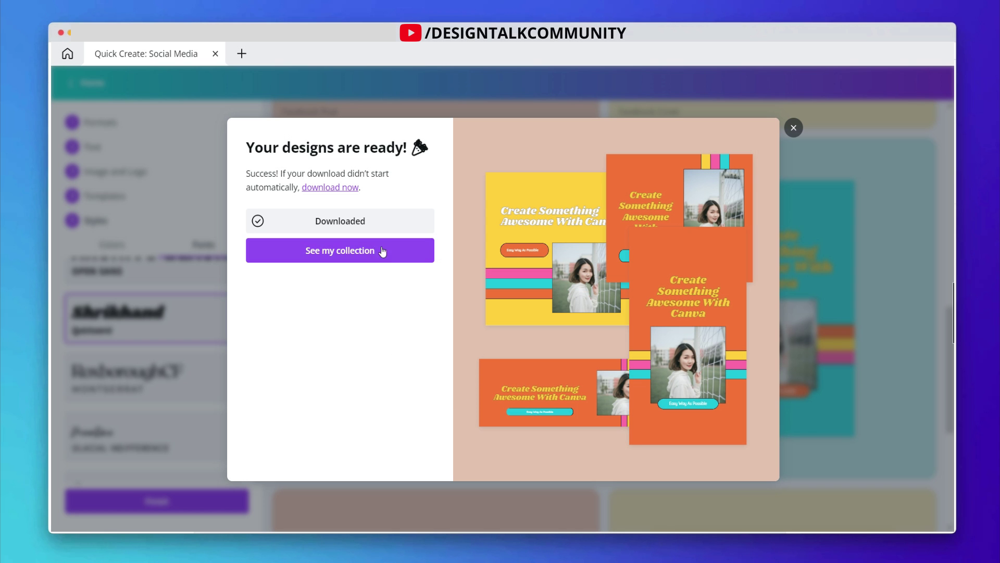
- Open the finished collection and review its designs and the uploaded portrait
left_click(371, 257)
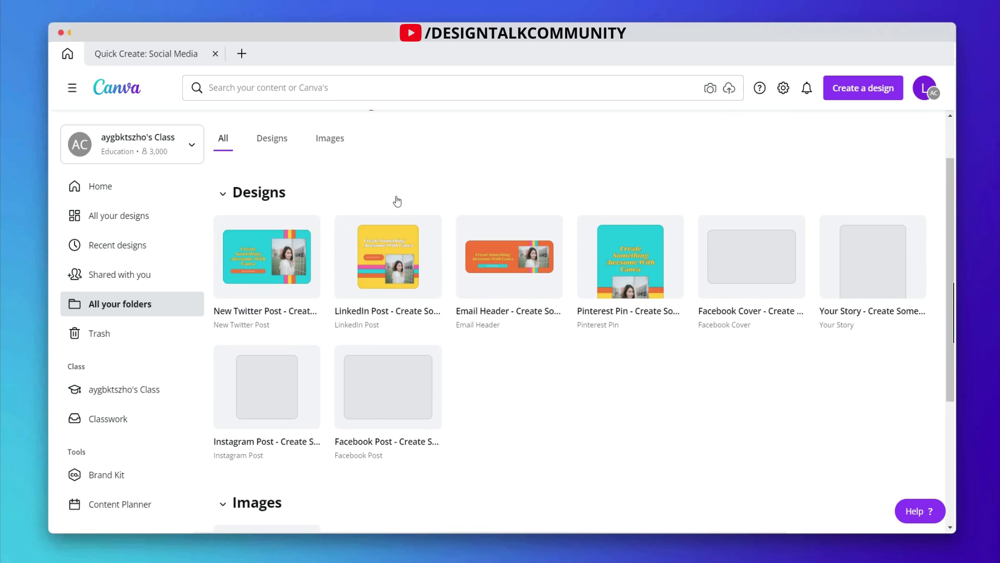
scroll(409, 286, "down", 5)
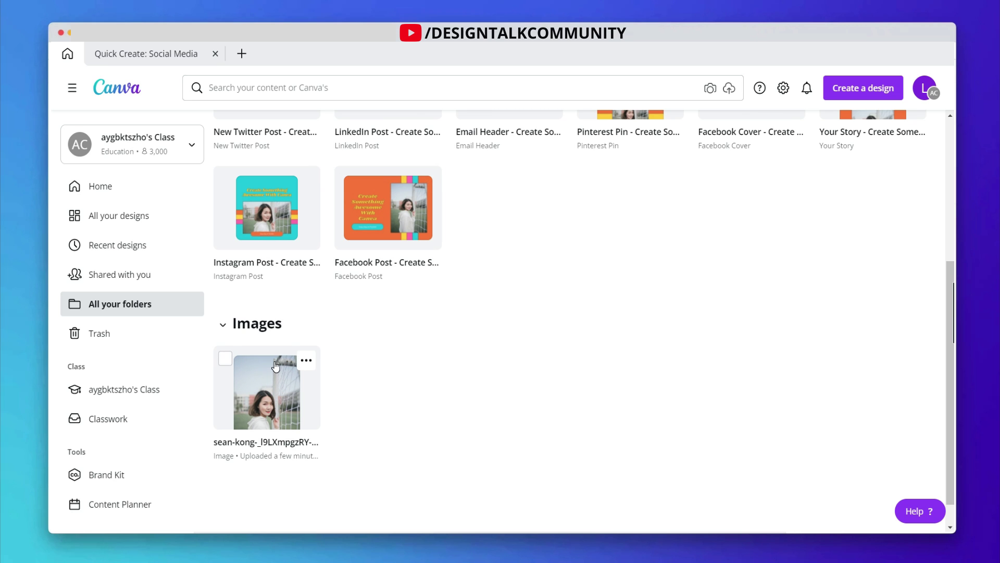
scroll(273, 365, "up", 4)
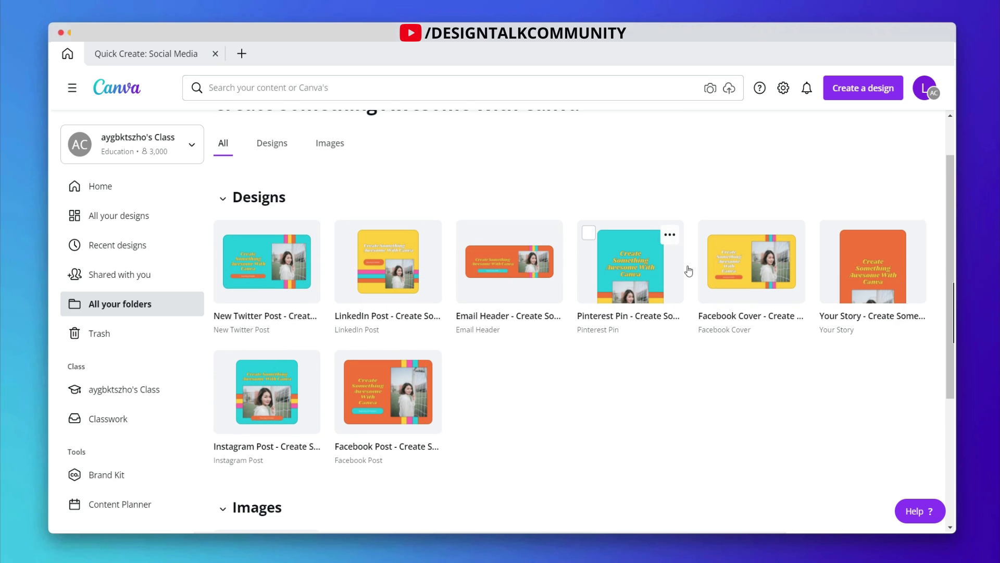
- Open the Facebook Post design and add a turquoise circle partly cut off by the page's upper-left corner
left_click(373, 407)
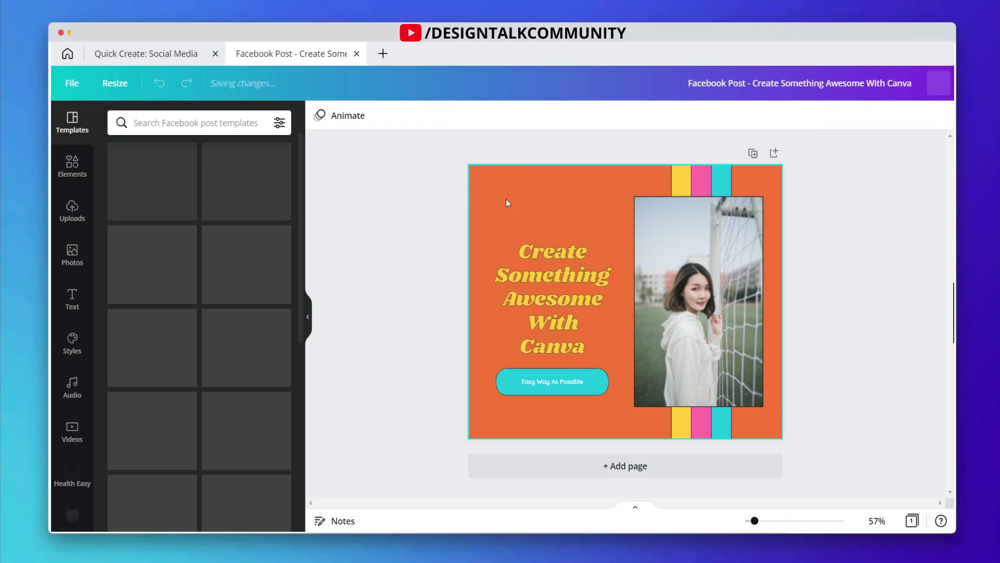
left_click(554, 165)
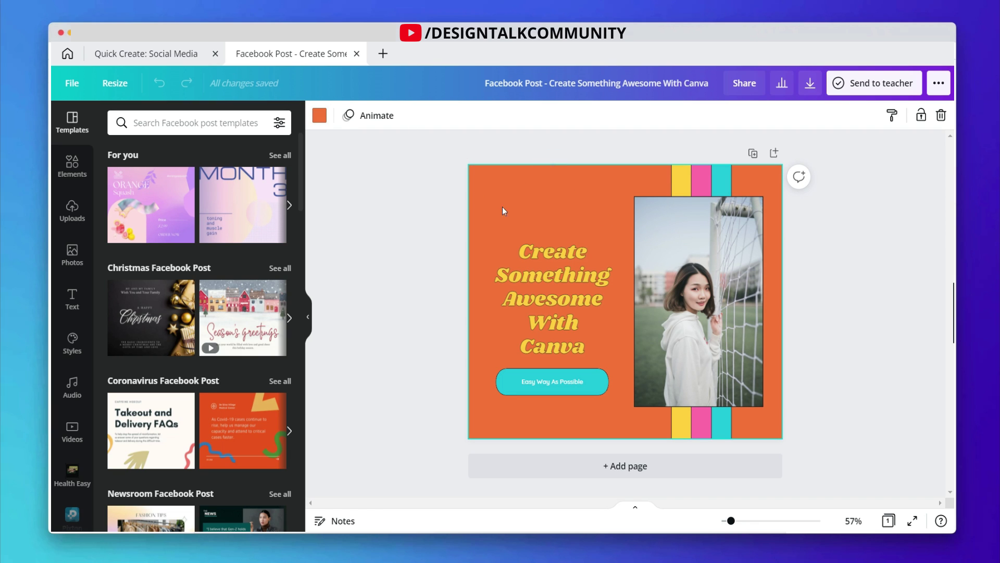
key("c")
left_click_drag(619, 301, 508, 126)
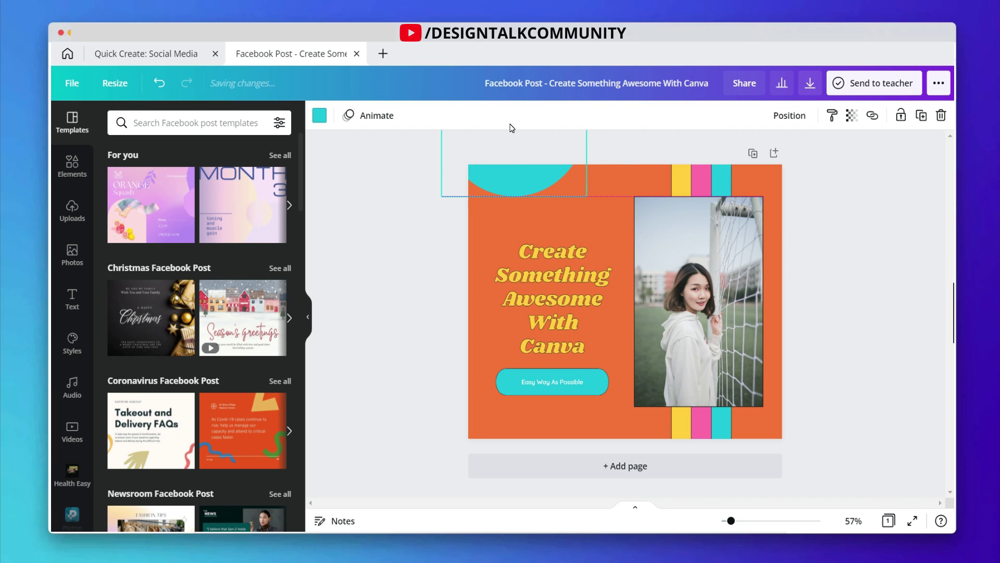
left_click(596, 161)
- Widen the heading's text box on the Facebook Post so that "With Canva" fits on one line
left_click(609, 301)
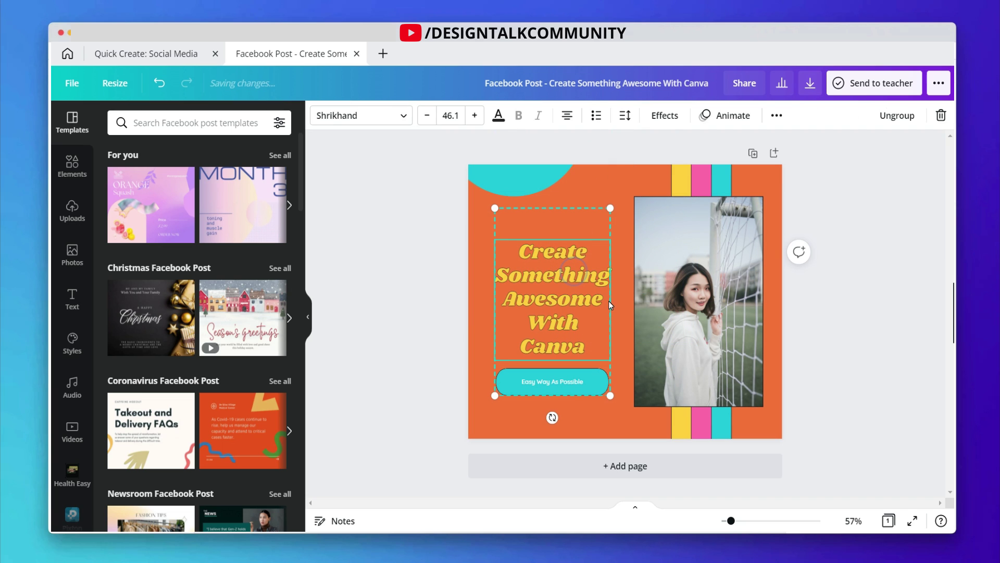
left_click(613, 302)
left_click(605, 261)
left_click(734, 256, "shift")
left_click(620, 229)
left_click(586, 304)
left_click_drag(610, 301, 592, 310)
left_click(577, 240)
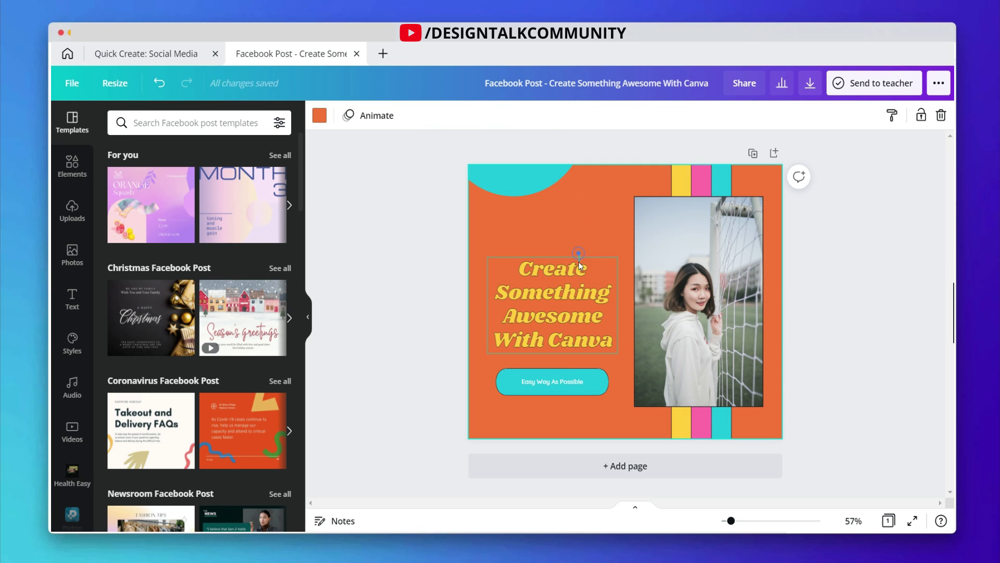
- Move the heading closer to the "Easy Way As Possible" button, then move both together slightly up the page
left_click_drag(580, 271, 578, 280)
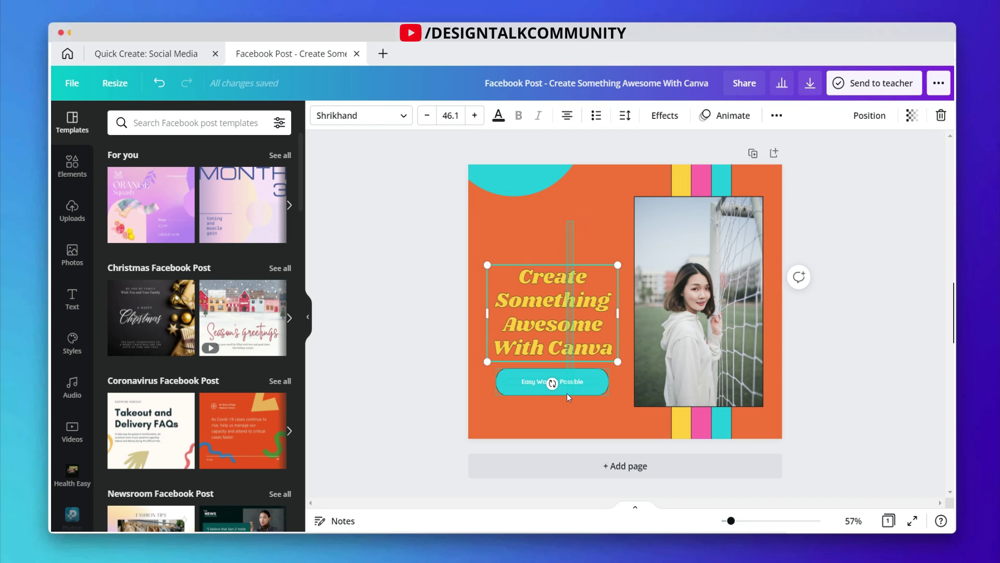
left_click(572, 368, "shift")
left_click_drag(572, 368, 570, 348)
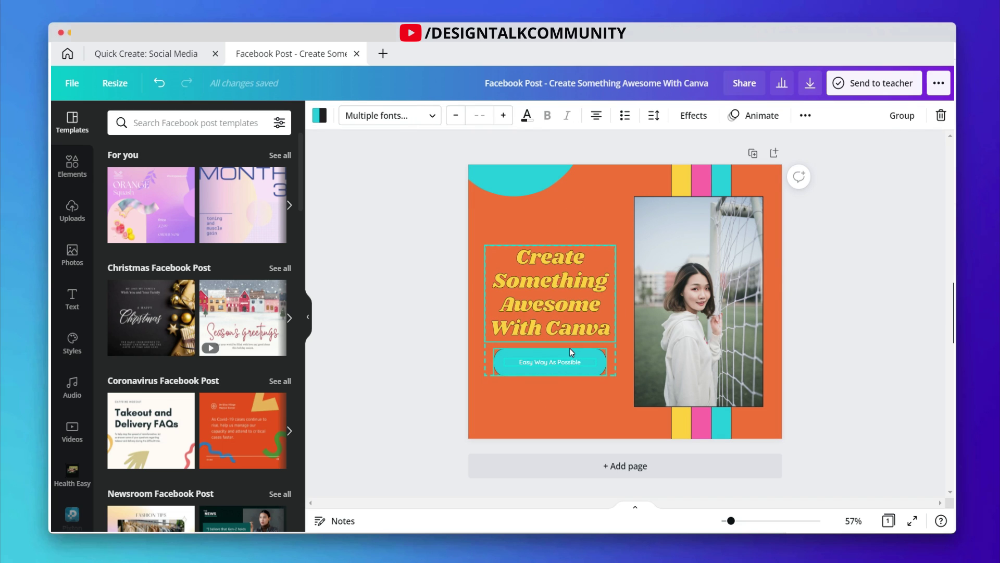
left_click(577, 193)
left_click(612, 214)
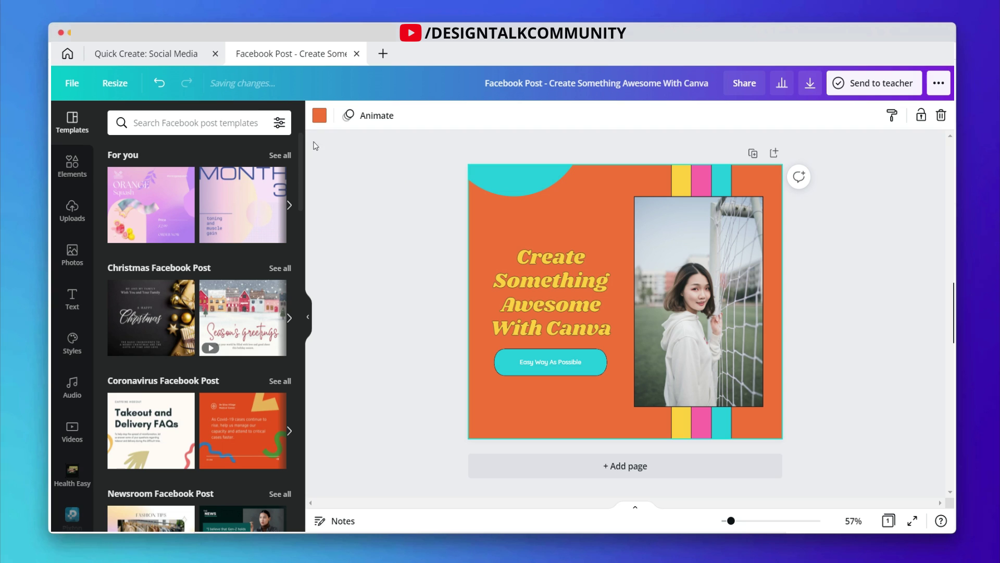
- Open the Email Header design from the collection and shift its heading and button group slightly to the right
left_click(66, 55)
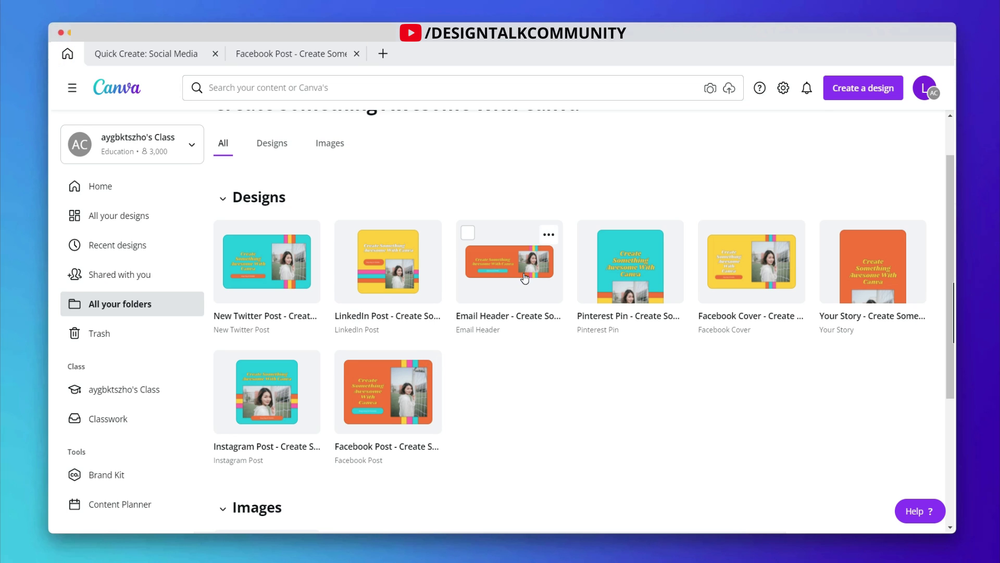
left_click(547, 278)
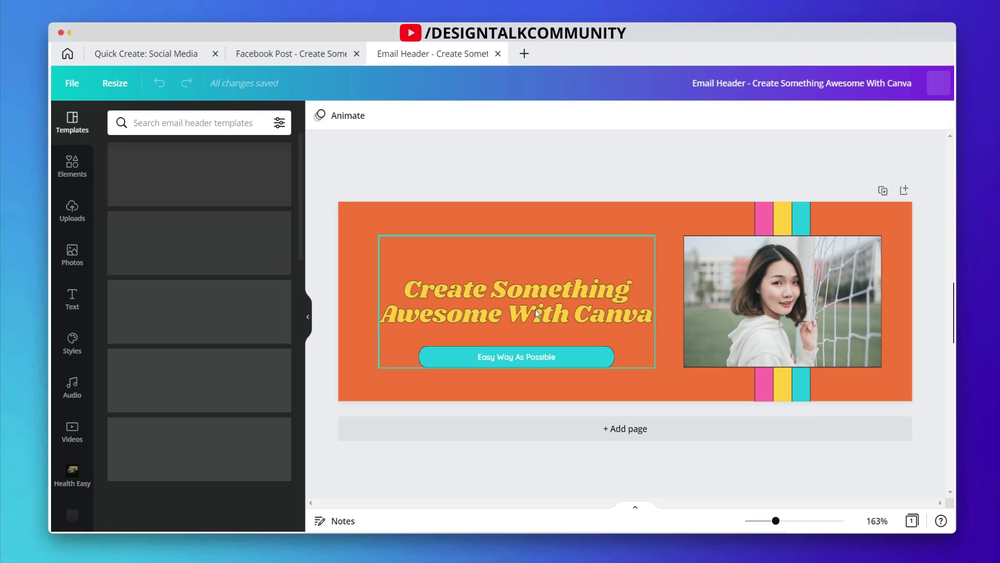
left_click(571, 362)
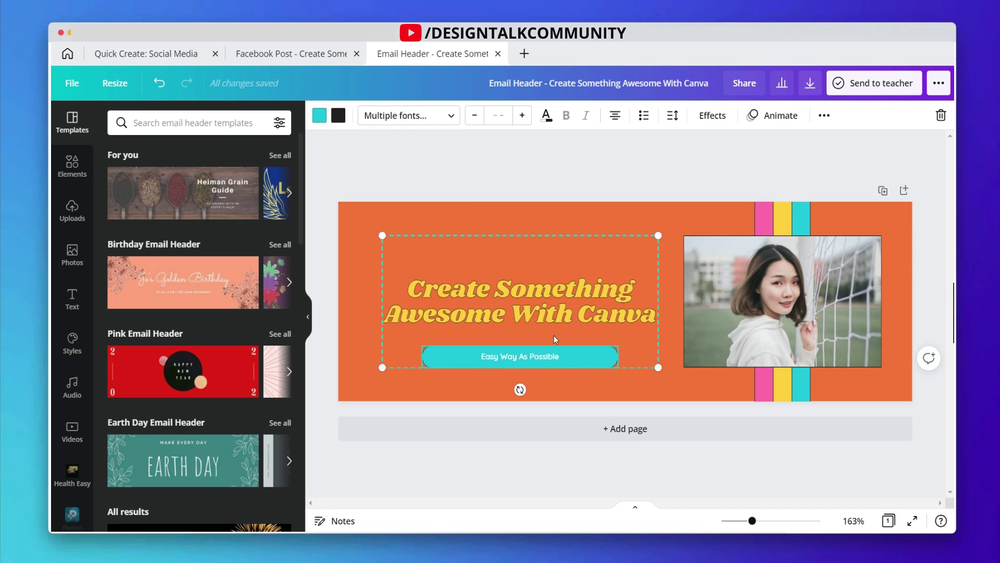
- Return to the collection and open the Facebook Cover design for editing
left_click(66, 55)
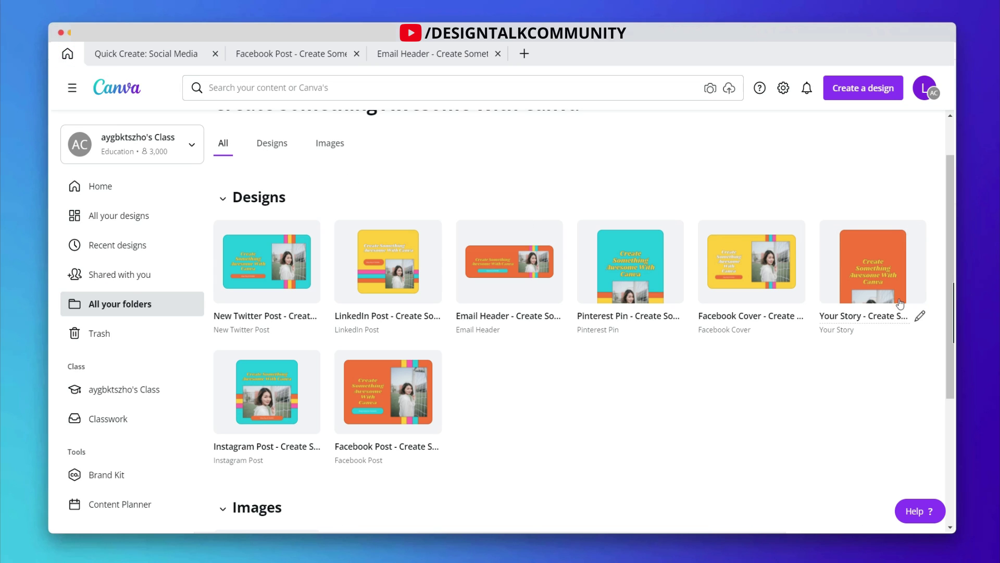
left_click(775, 281)
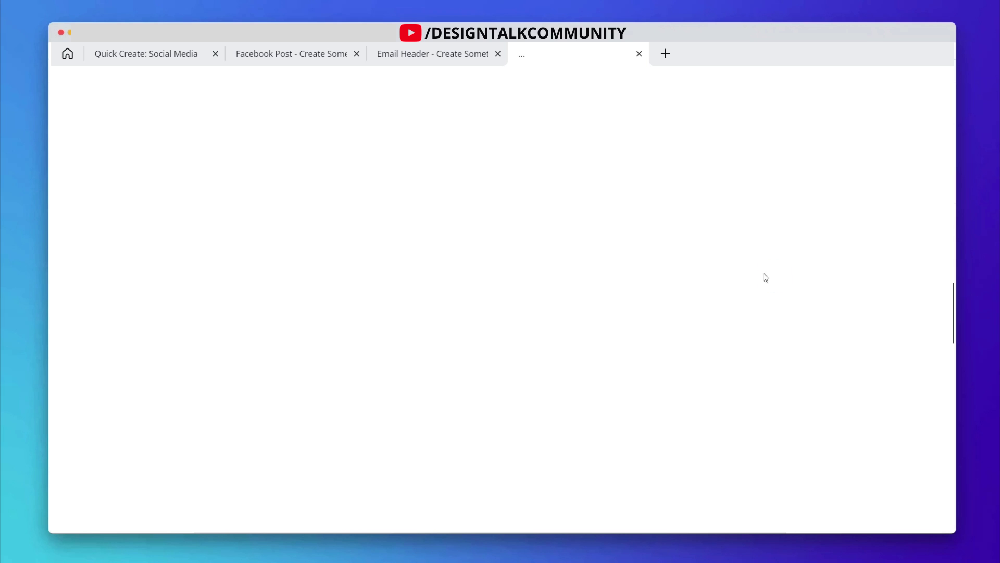